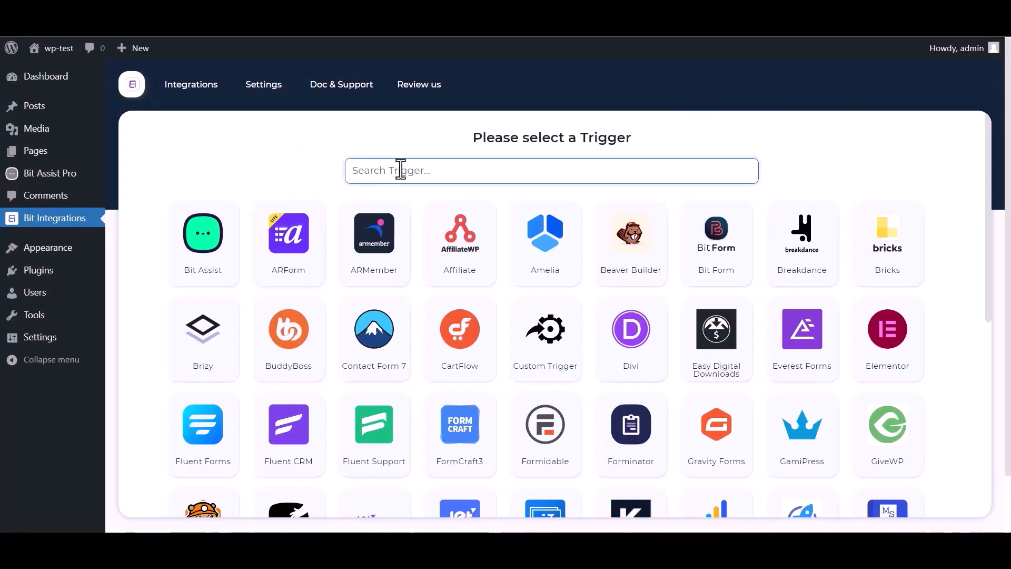
Step: Select Bit Assist as the trigger, copy its webhook URL, and start fetching its data
{"action": "type", "text": "bit"}
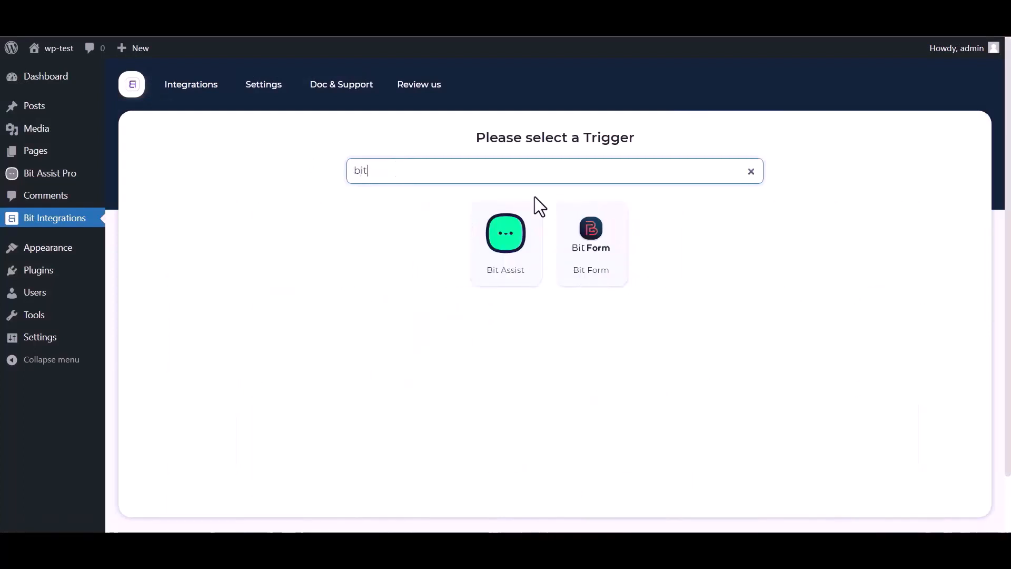
{"action": "left_click", "coordinate": [492, 261]}
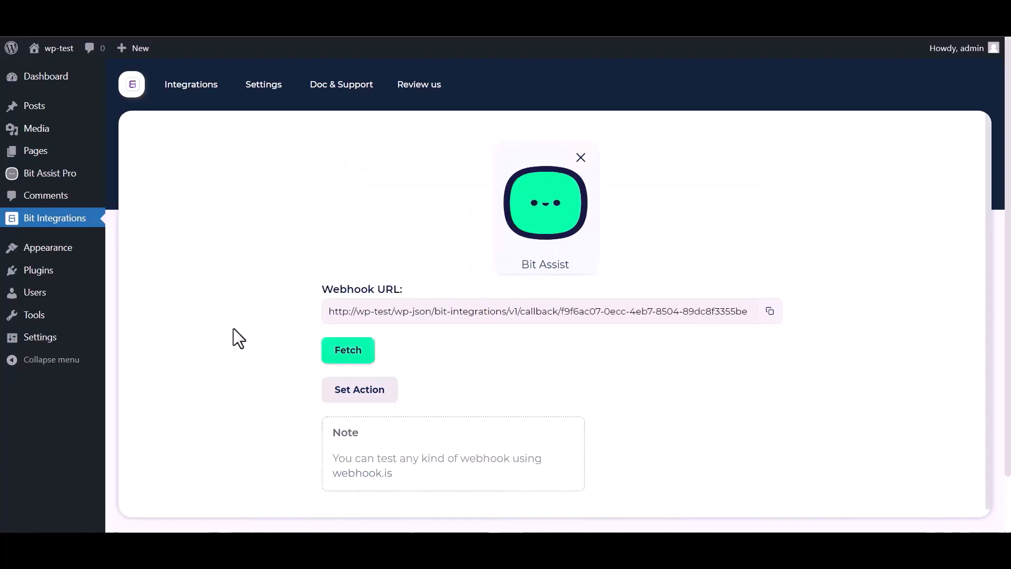
{"action": "left_click", "coordinate": [768, 315]}
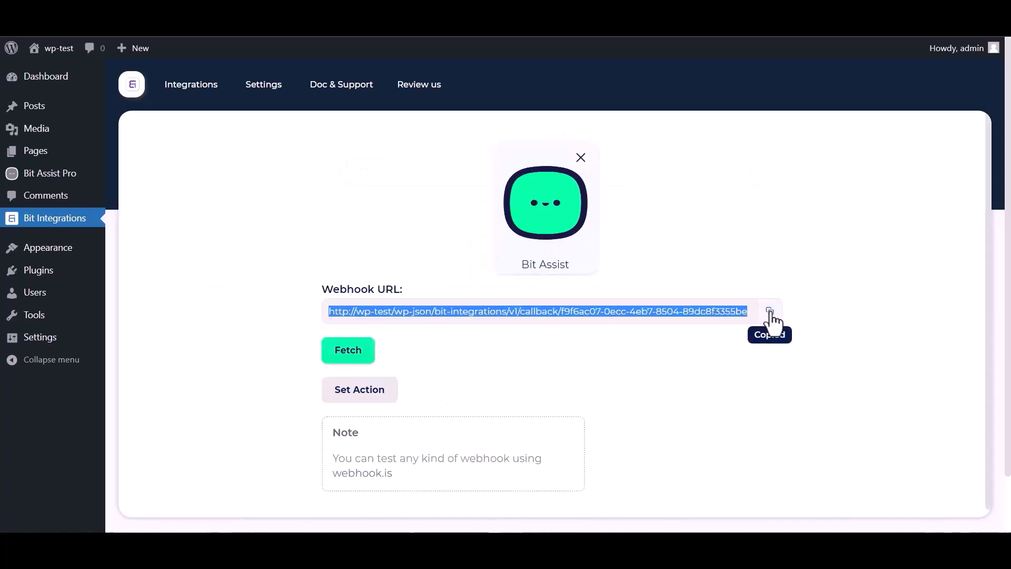
{"action": "left_click", "coordinate": [348, 357]}
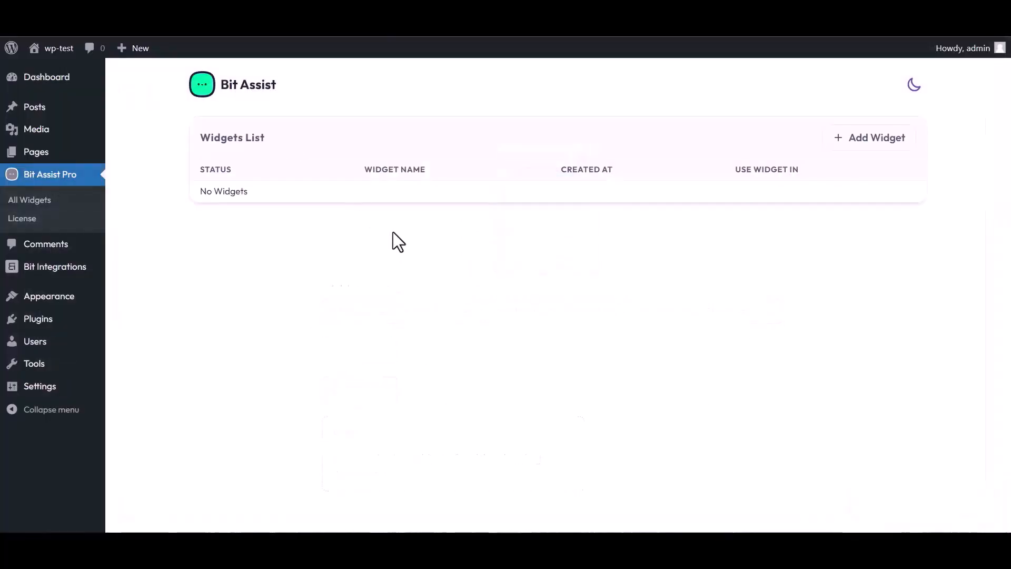
Step: Create a widget named 'Bit Integrations' and open it for editing
{"action": "left_click", "coordinate": [873, 141]}
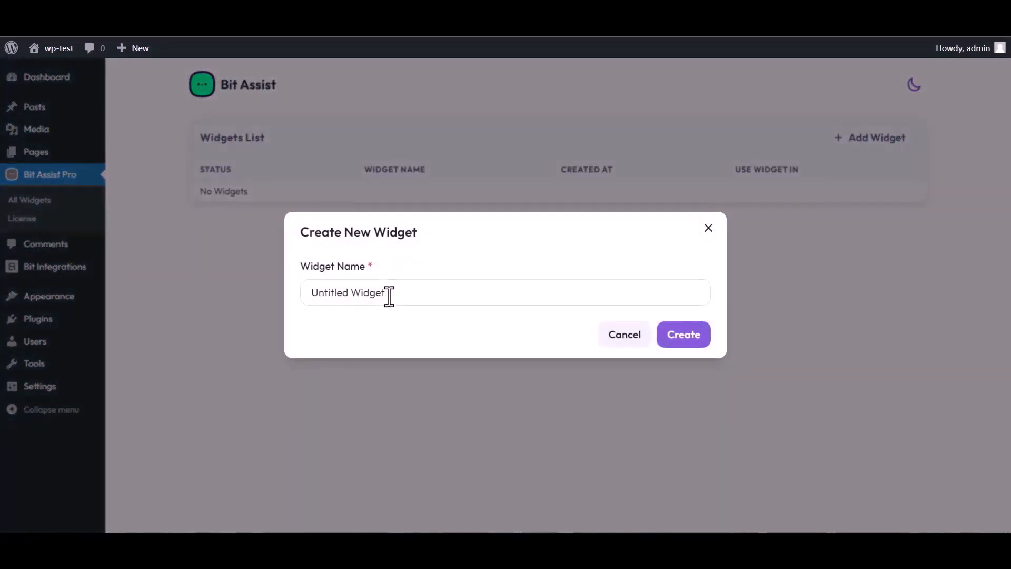
{"action": "triple_click", "coordinate": [391, 293]}
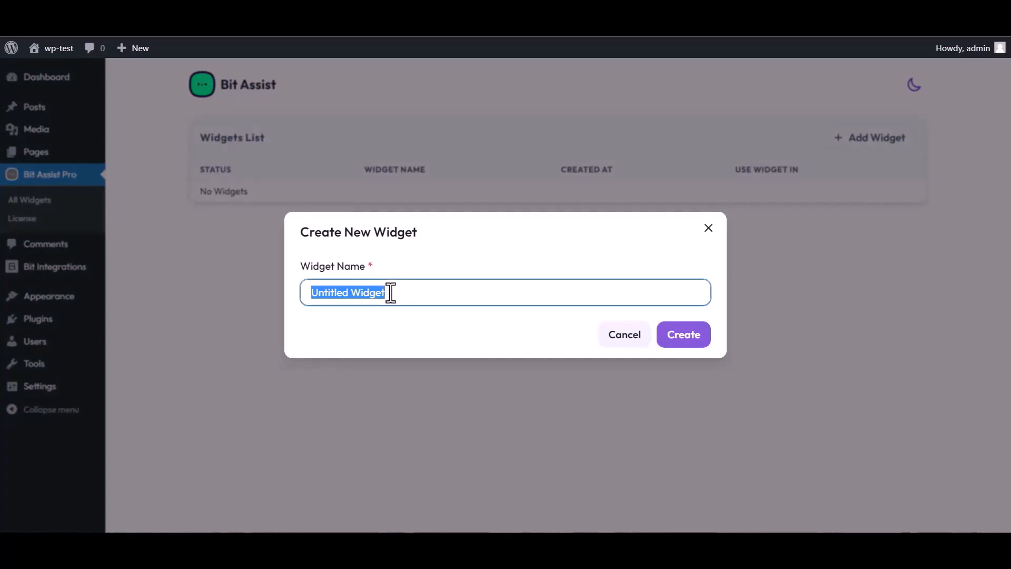
{"action": "type", "text": "Bit "}
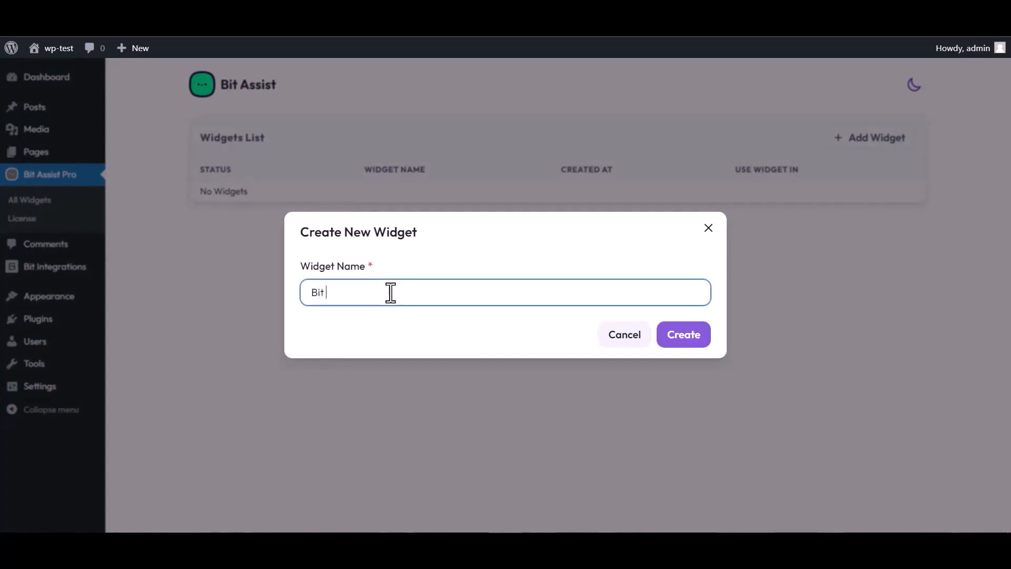
{"action": "type", "text": "Integrations"}
{"action": "left_click", "coordinate": [693, 344]}
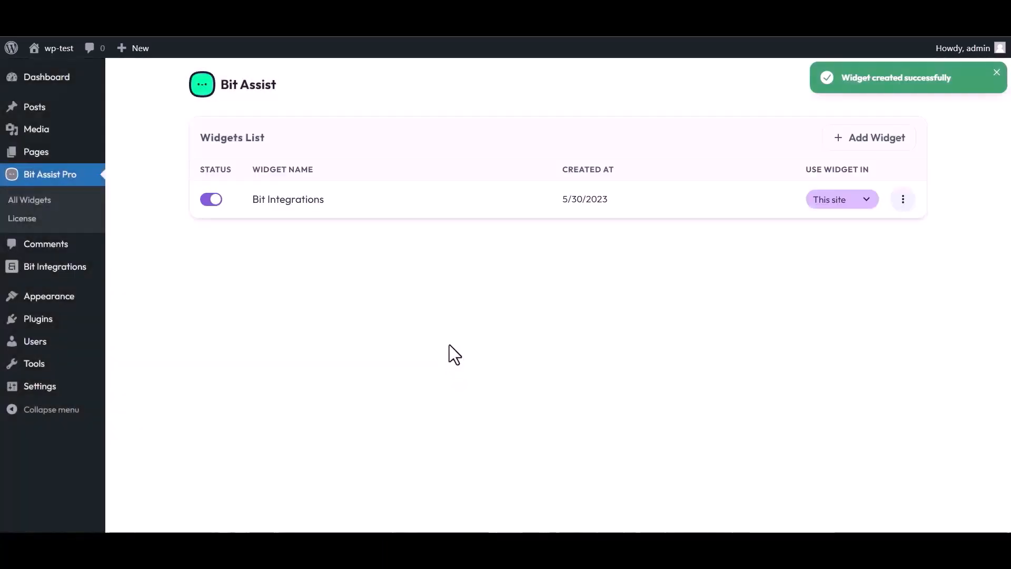
{"action": "left_click", "coordinate": [903, 200]}
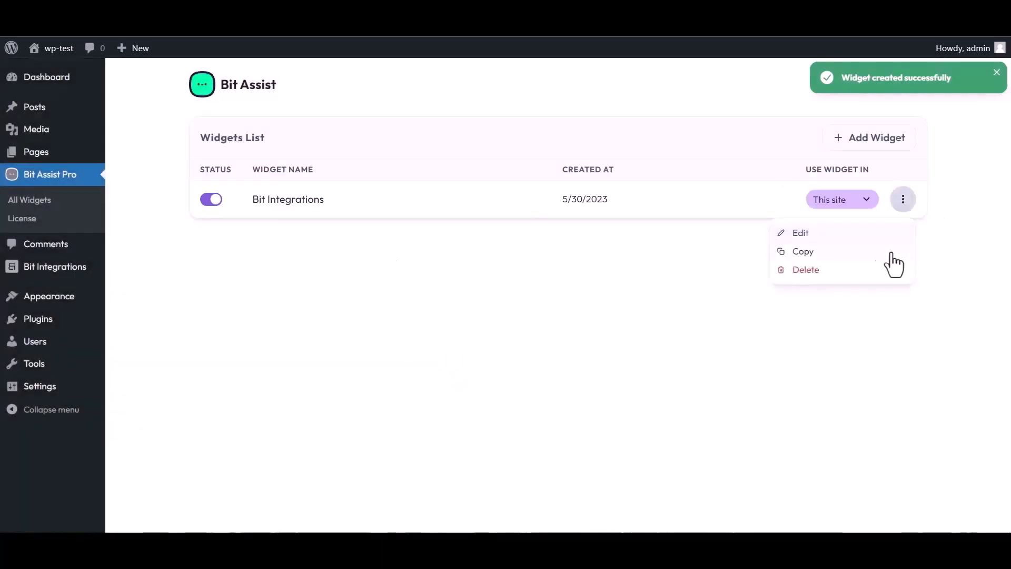
{"action": "left_click", "coordinate": [799, 233]}
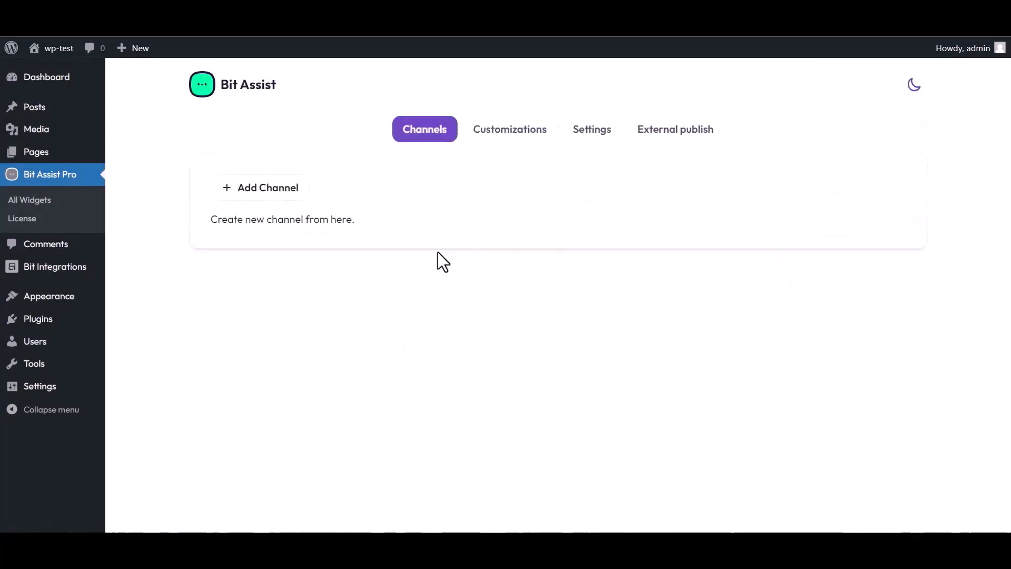
Step: Add a Custom Form channel titled 'Bit Integrations'
{"action": "left_click", "coordinate": [275, 194]}
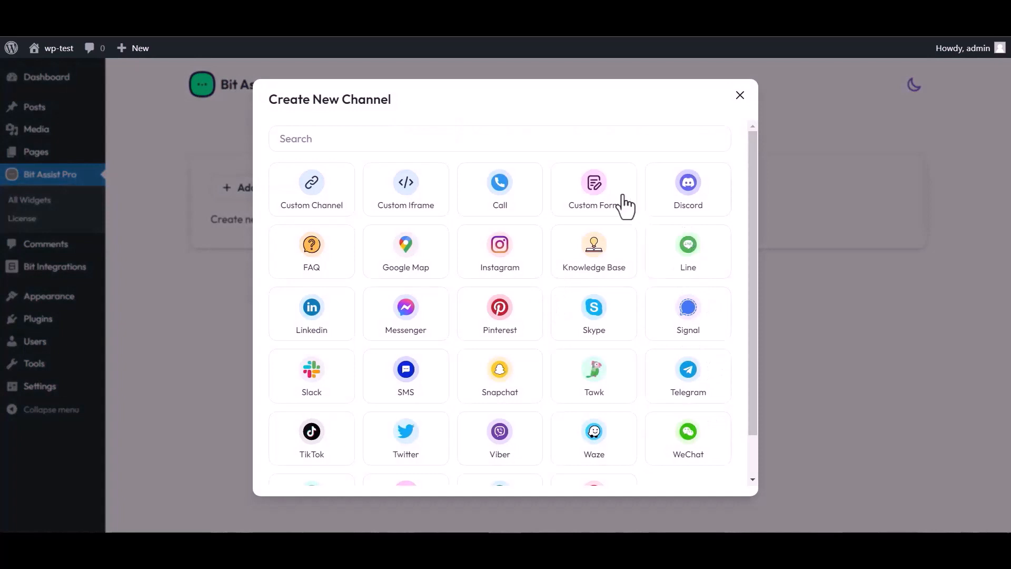
{"action": "left_click", "coordinate": [595, 203]}
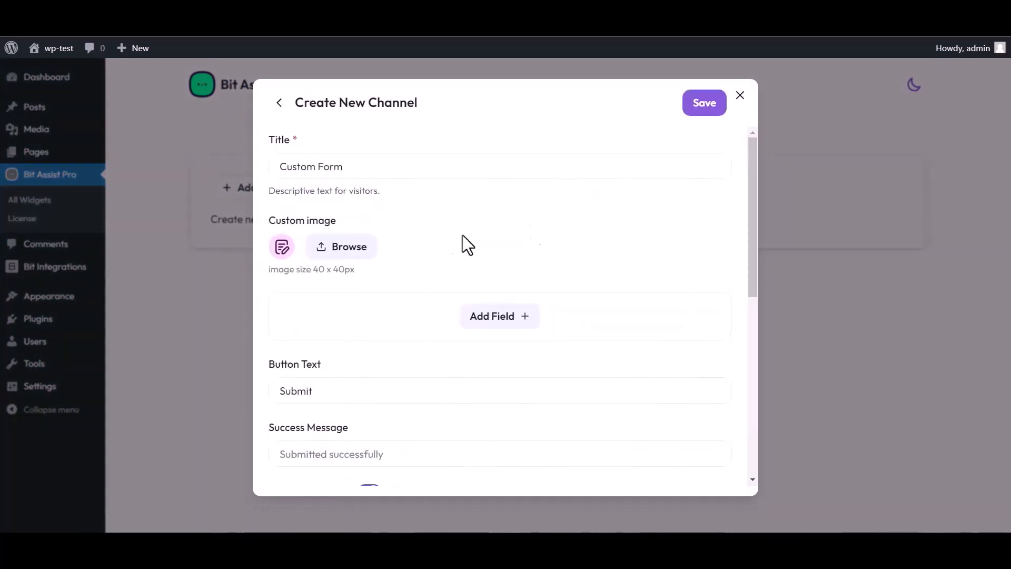
{"action": "triple_click", "coordinate": [354, 167]}
{"action": "type", "text": "Bit"}
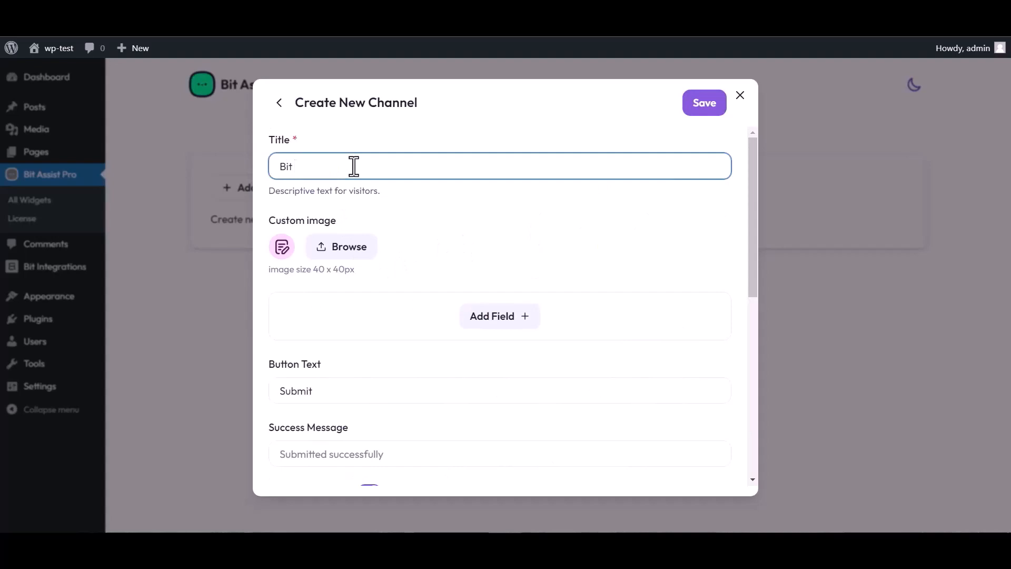
{"action": "type", "text": " Integrations"}
Step: Add Text, Email and Number fields to the form
{"action": "left_click", "coordinate": [501, 324]}
{"action": "left_click", "coordinate": [435, 354]}
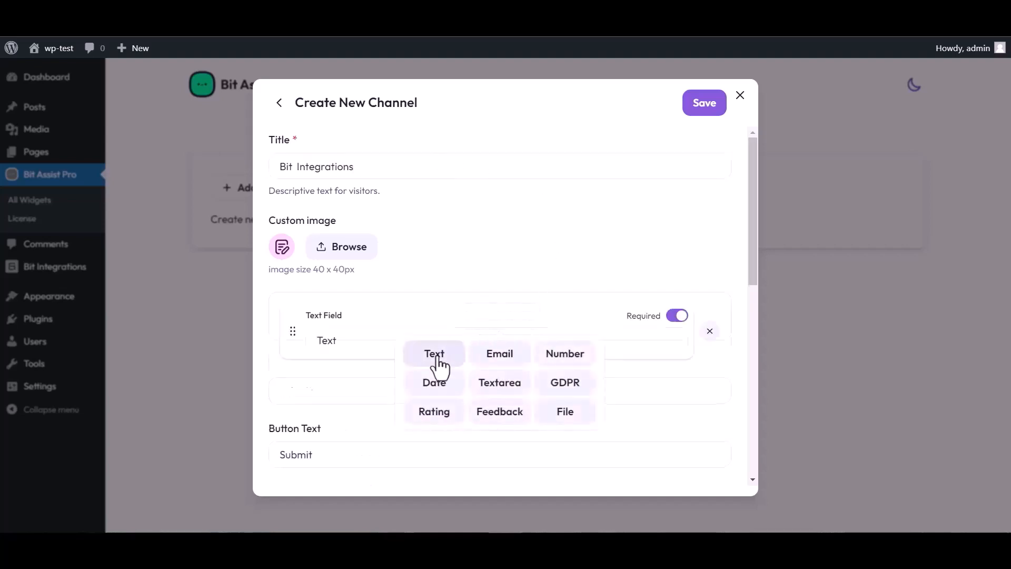
{"action": "left_click", "coordinate": [500, 387]}
{"action": "left_click", "coordinate": [499, 417]}
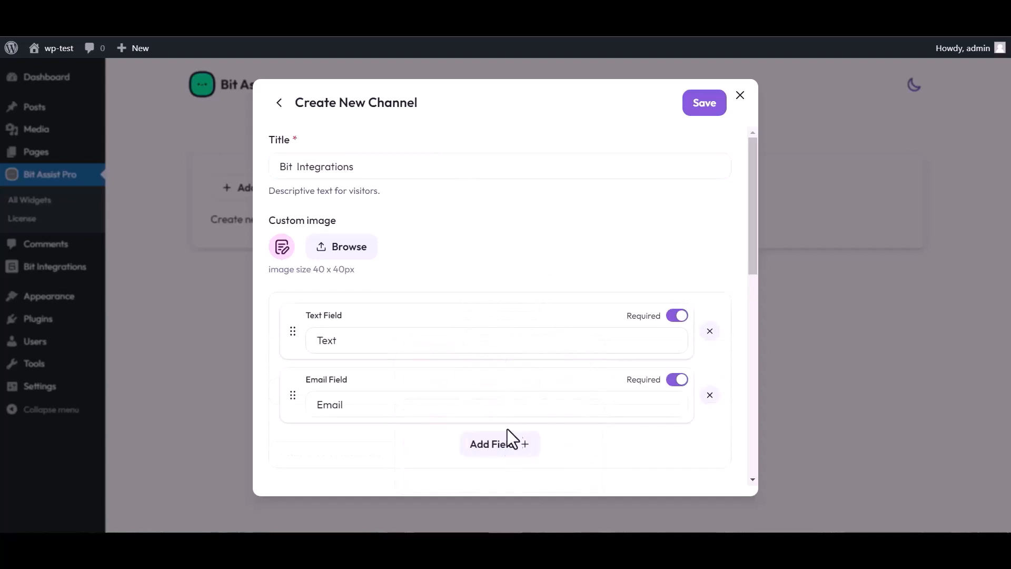
{"action": "left_click", "coordinate": [507, 442]}
{"action": "left_click", "coordinate": [562, 354]}
{"action": "scroll", "coordinate": [458, 278], "scroll_direction": "down", "scroll_amount": 4}
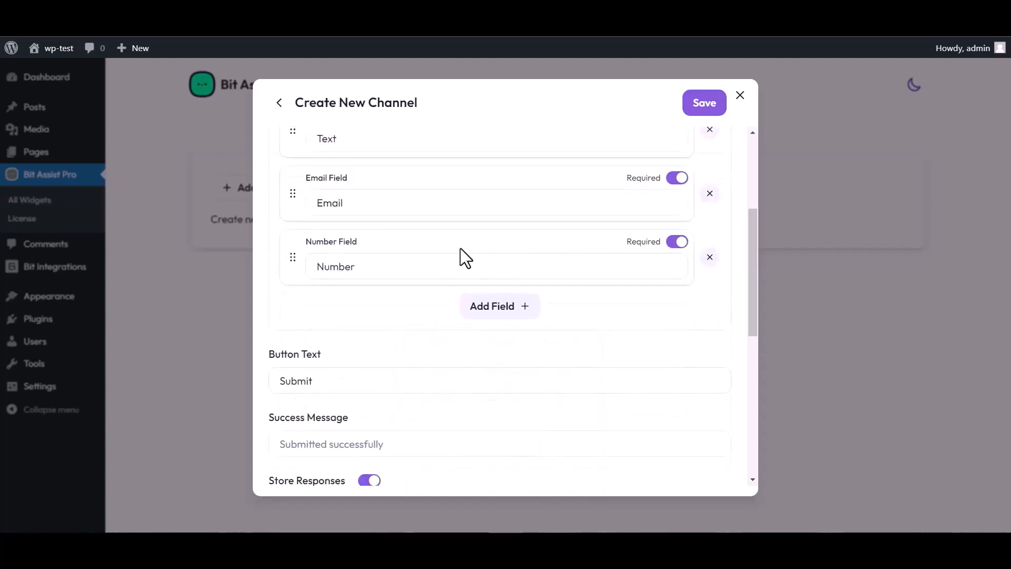
{"action": "scroll", "coordinate": [458, 253], "scroll_direction": "up", "scroll_amount": 4}
Step: Rename the Text field's label to 'Name'
{"action": "left_click", "coordinate": [350, 336]}
{"action": "double_click", "coordinate": [345, 337]}
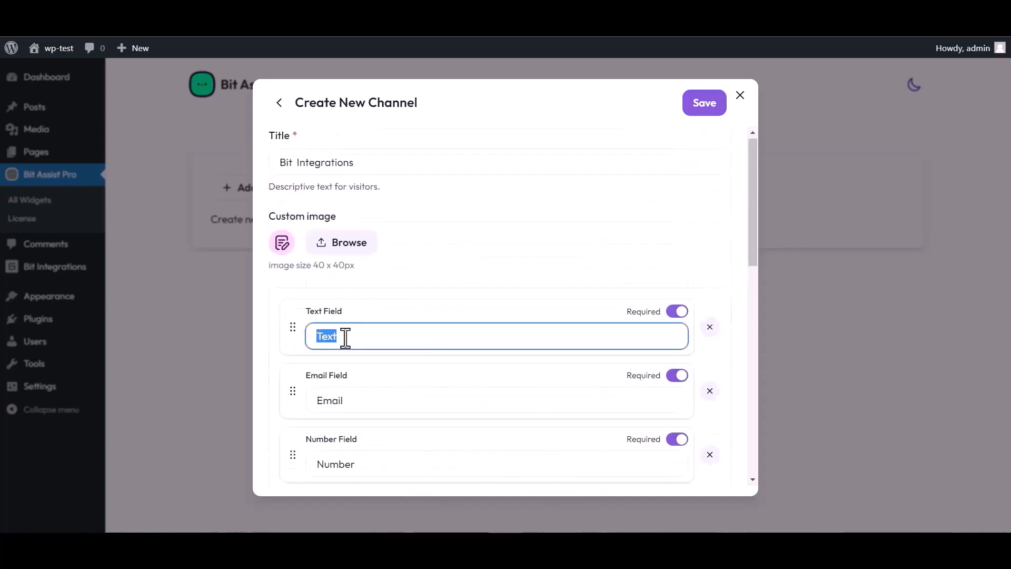
{"action": "type", "text": "Name"}
{"action": "scroll", "coordinate": [548, 287], "scroll_direction": "down", "scroll_amount": 5}
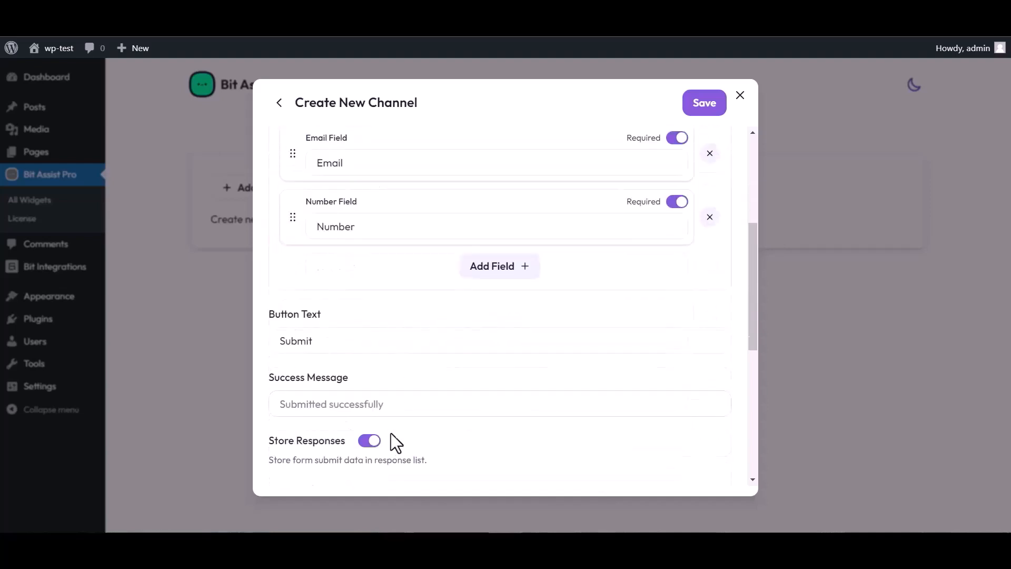
{"action": "scroll", "coordinate": [396, 443], "scroll_direction": "down", "scroll_amount": 3}
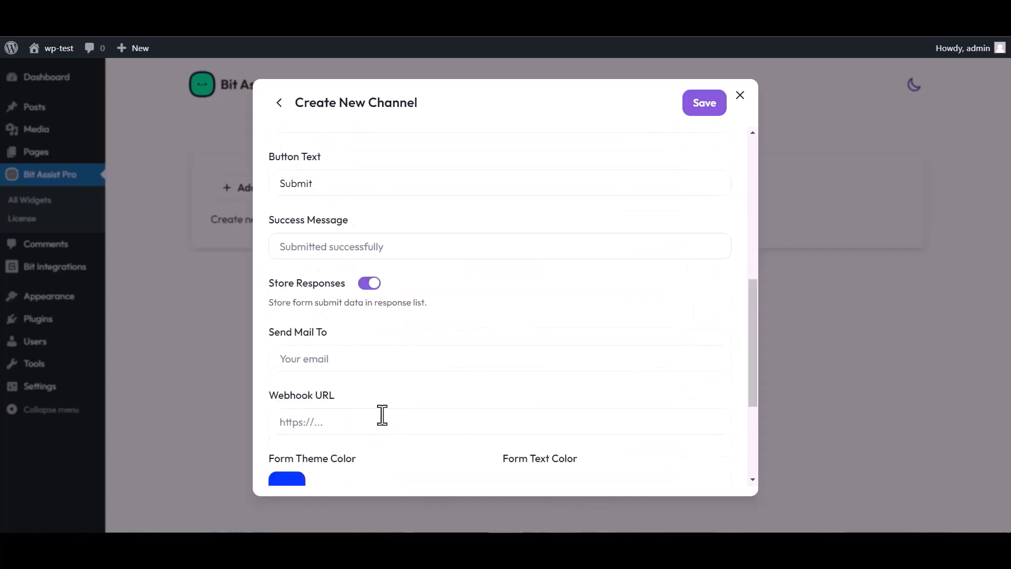
Step: Paste the copied Bit Integrations webhook URL into the form's Webhook URL and save the channel
{"action": "left_click", "coordinate": [320, 423]}
{"action": "key", "text": "ctrl+v"}
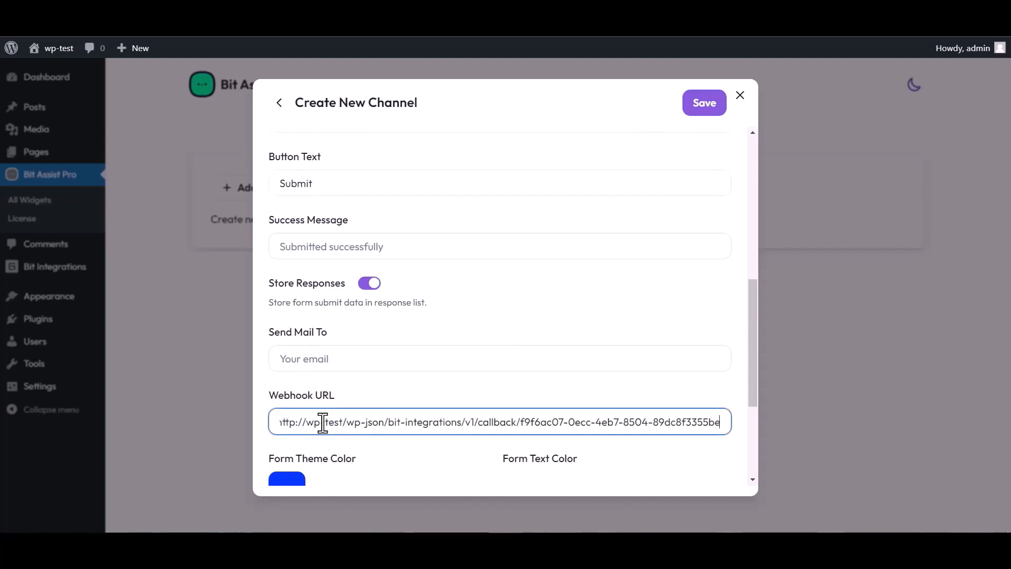
{"action": "left_click", "coordinate": [701, 110]}
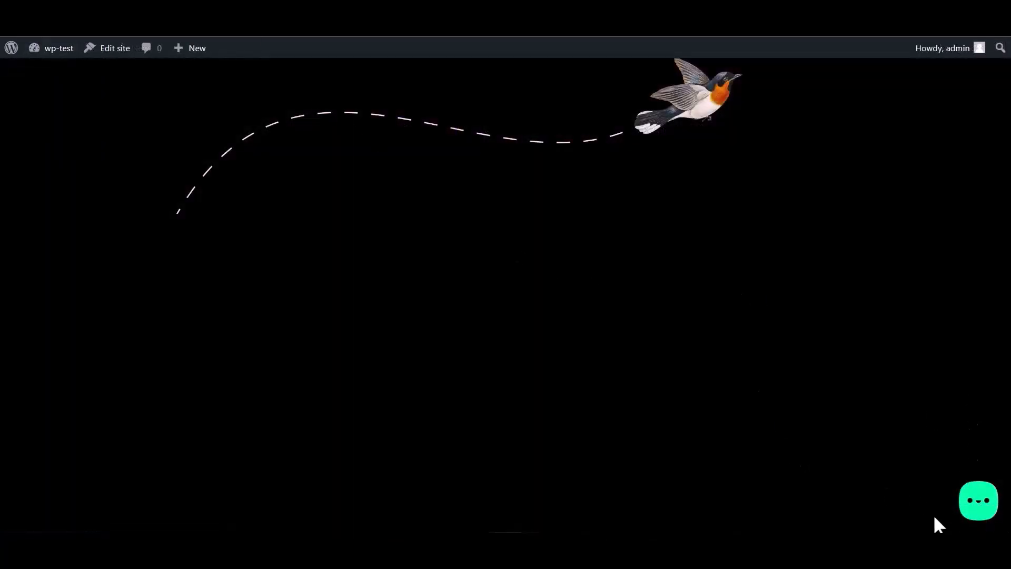
Step: Open the Bit Integrations form from the site's chat widget and enter a test name
{"action": "left_click", "coordinate": [978, 507]}
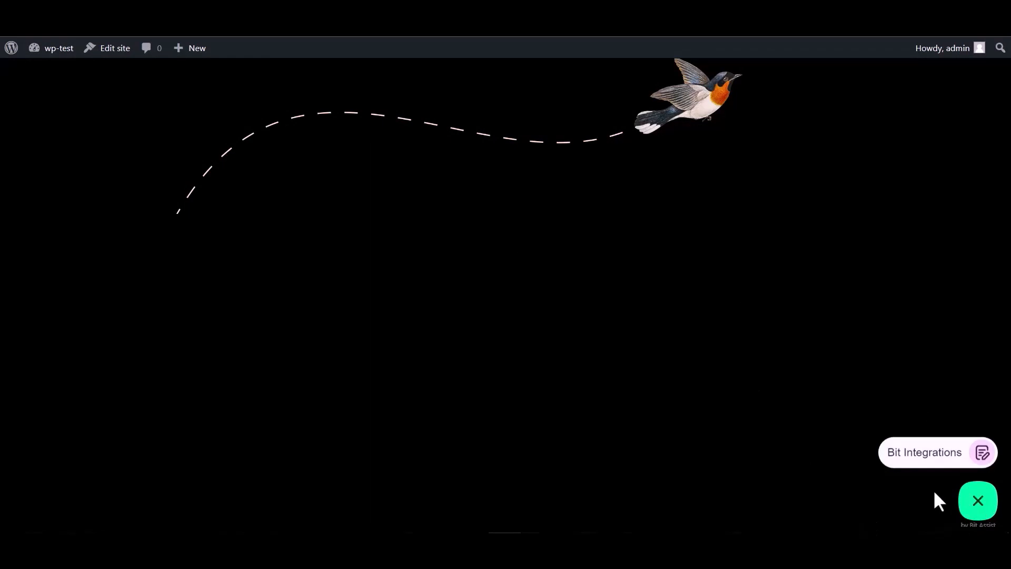
{"action": "left_click", "coordinate": [917, 462]}
{"action": "left_click", "coordinate": [848, 337]}
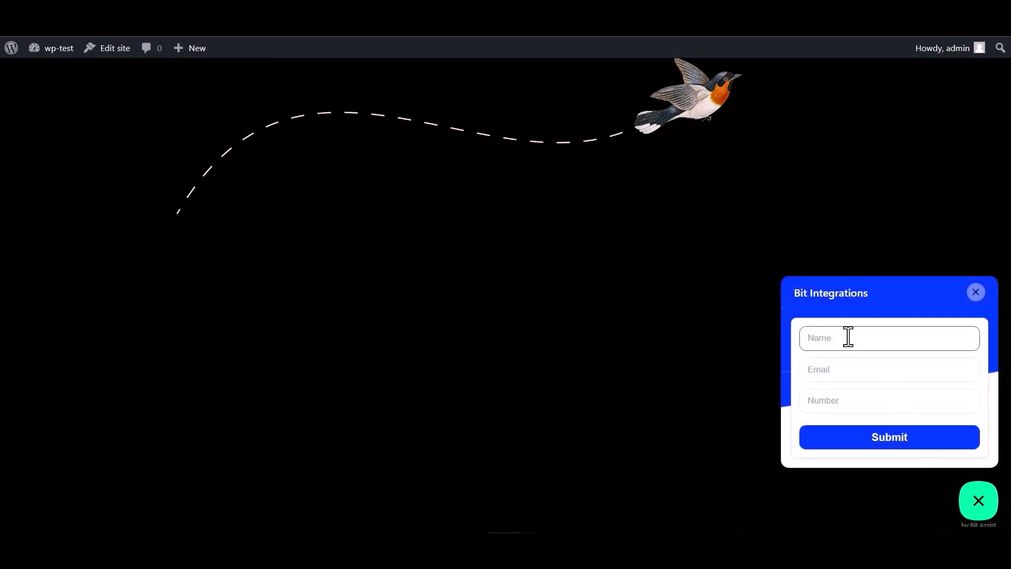
{"action": "left_click", "coordinate": [842, 401]}
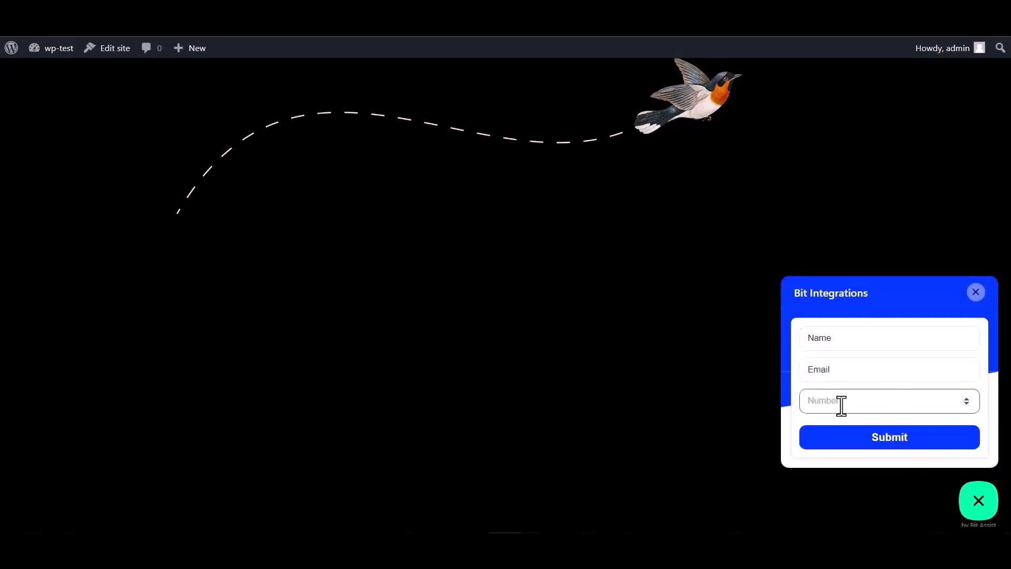
{"action": "double_click", "coordinate": [842, 340]}
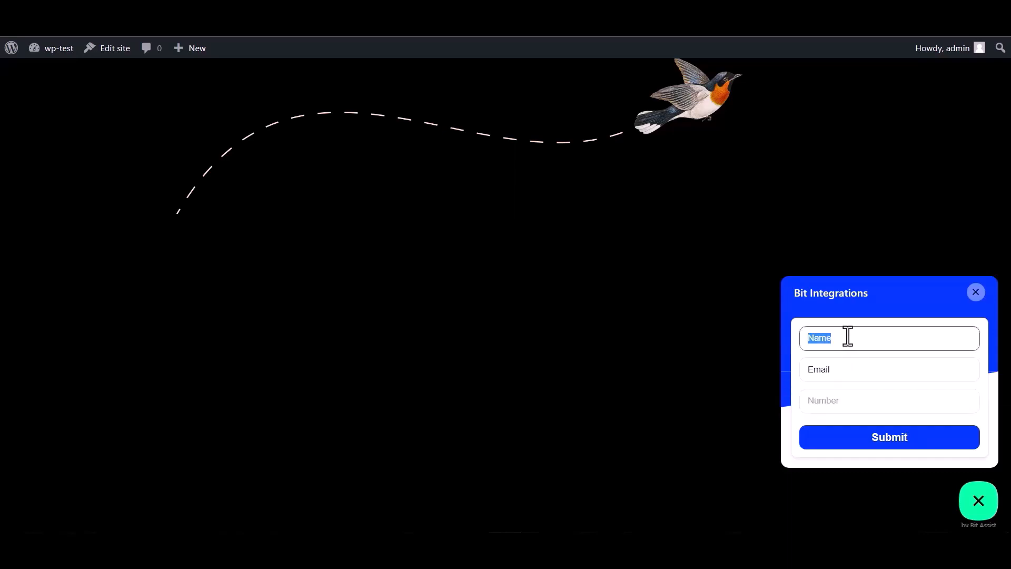
Step: Enter a test email and the number 00, then submit the form
{"action": "left_click", "coordinate": [842, 371]}
{"action": "double_click", "coordinate": [842, 371]}
{"action": "left_click", "coordinate": [841, 372]}
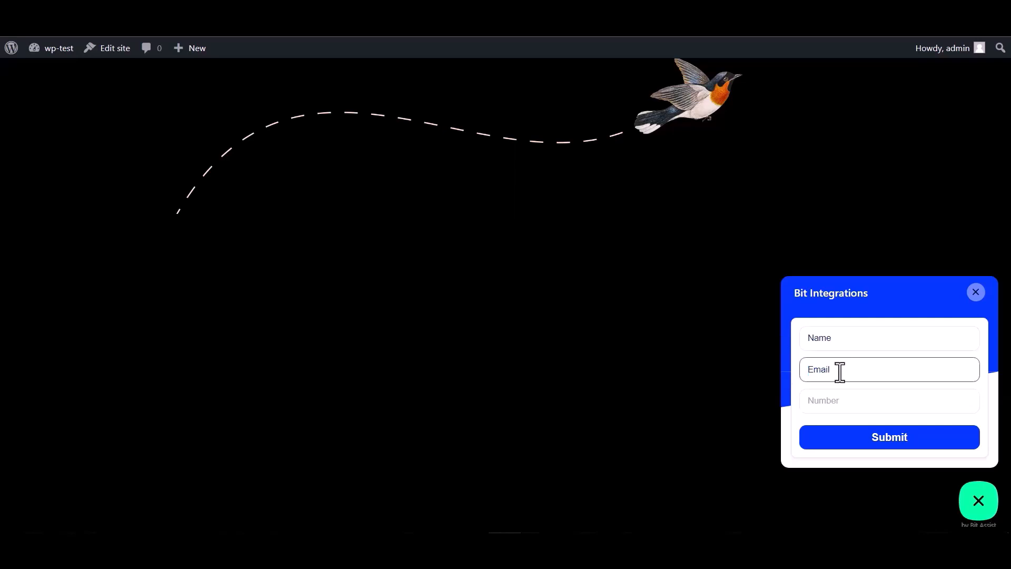
{"action": "double_click", "coordinate": [845, 368]}
{"action": "left_click", "coordinate": [845, 369]}
{"action": "left_click", "coordinate": [822, 400]}
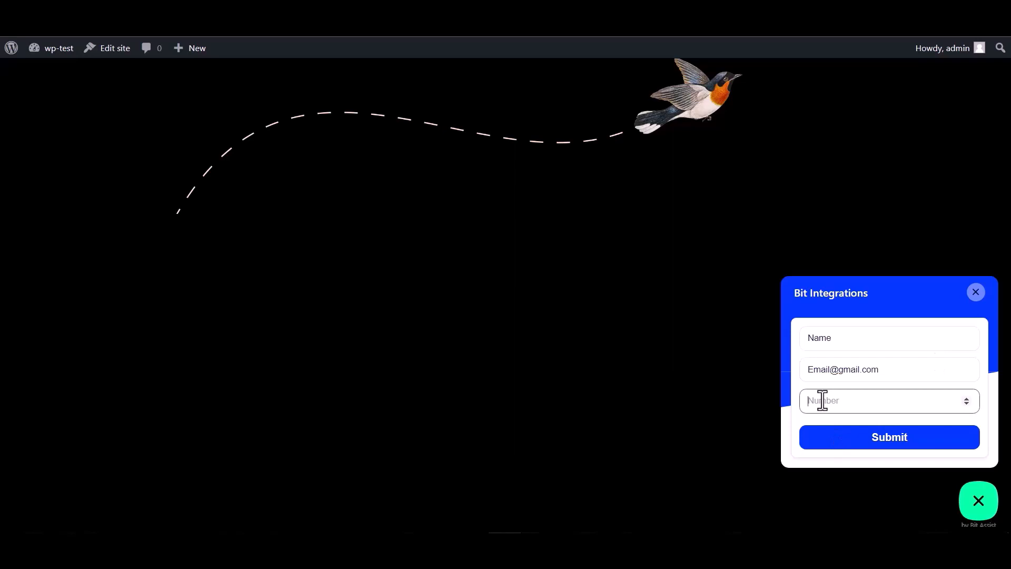
{"action": "type", "text": "000000"}
{"action": "left_click", "coordinate": [882, 446]}
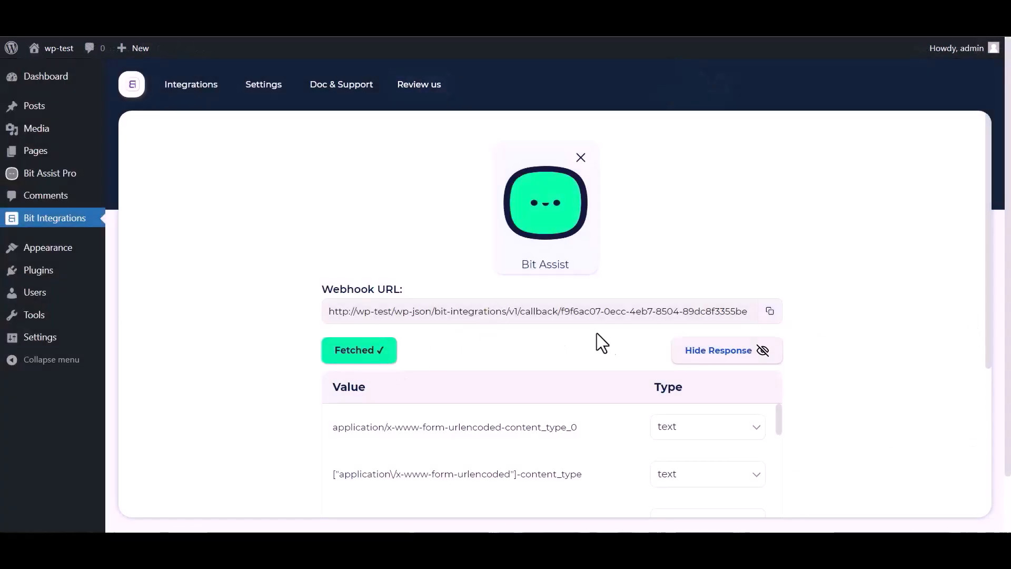
Step: Search actions for 'zoho' and choose Zoho Marketing Hub
{"action": "scroll", "coordinate": [685, 326], "scroll_direction": "down", "scroll_amount": 1}
{"action": "scroll", "coordinate": [451, 406], "scroll_direction": "down", "scroll_amount": 3}
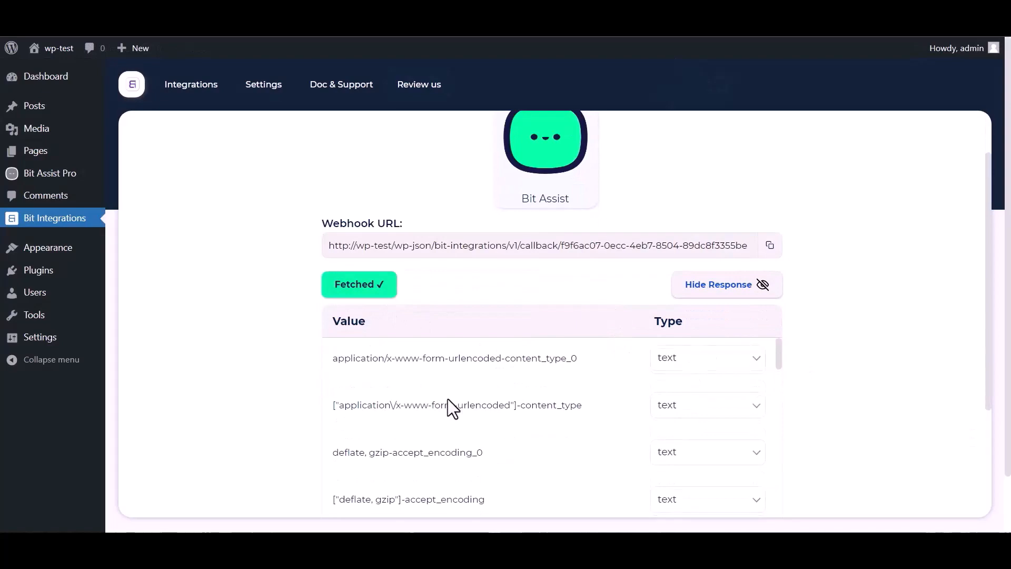
{"action": "scroll", "coordinate": [496, 398], "scroll_direction": "down", "scroll_amount": 4}
{"action": "scroll", "coordinate": [289, 418], "scroll_direction": "down", "scroll_amount": 4}
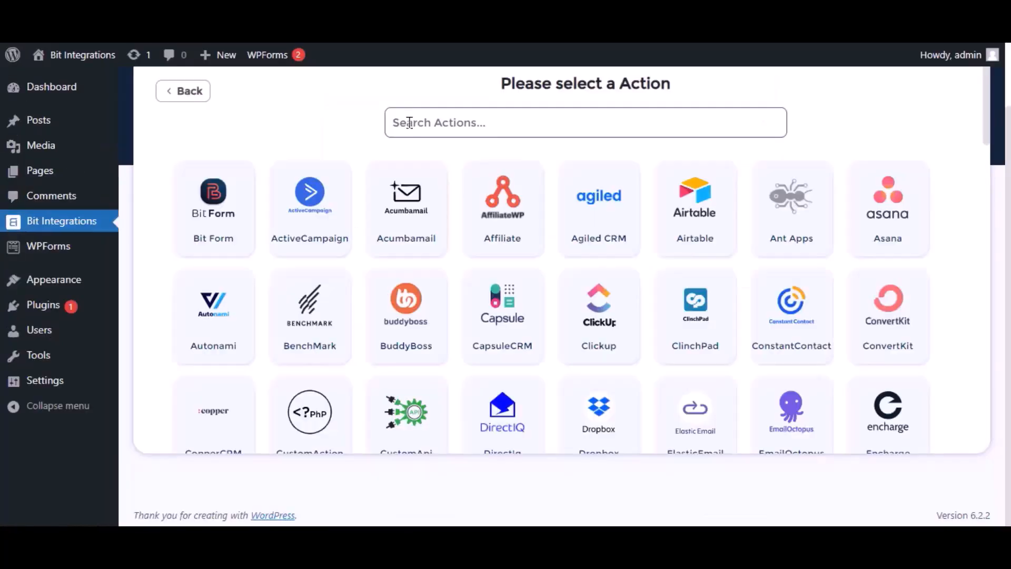
{"action": "left_click", "coordinate": [418, 122]}
{"action": "type", "text": "zoho"}
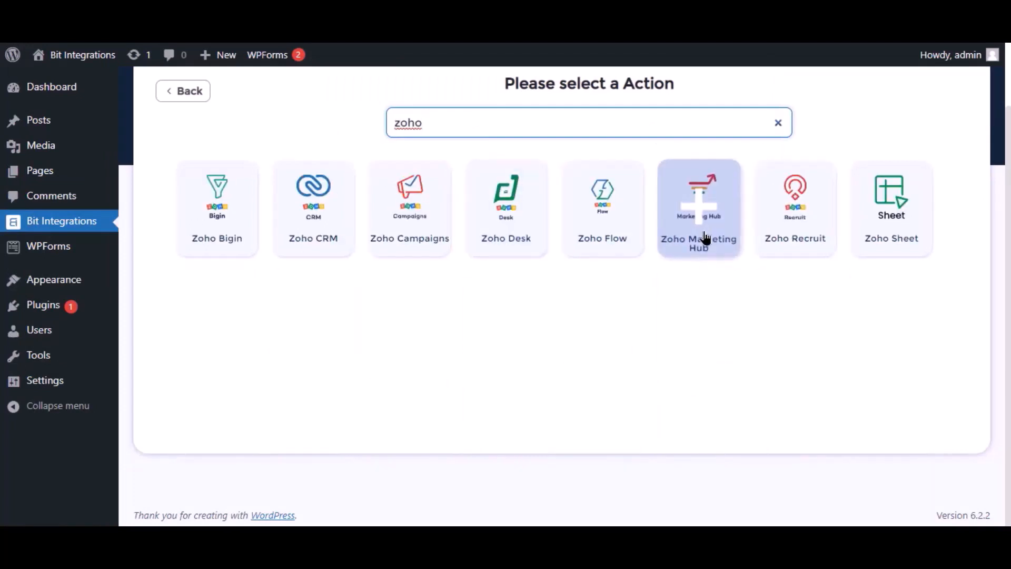
{"action": "left_click", "coordinate": [706, 238]}
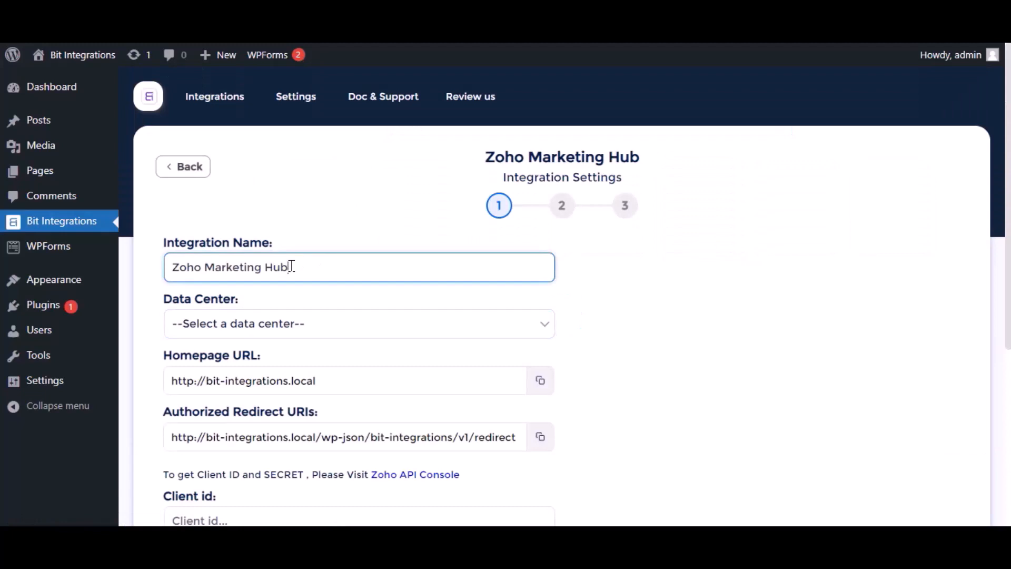
Step: Choose zoho.com from the Data Center list
{"action": "left_click", "coordinate": [286, 323]}
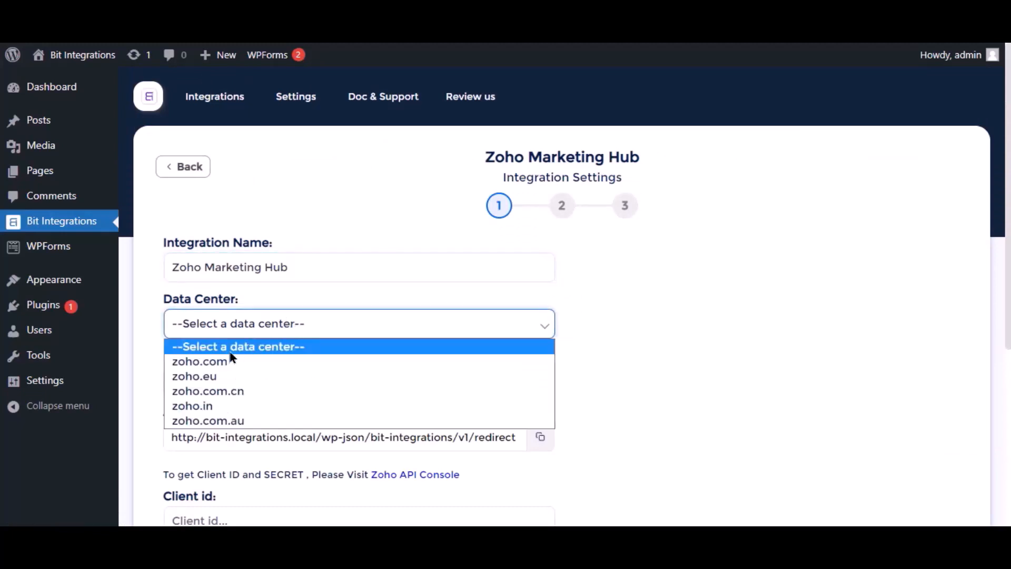
{"action": "left_click", "coordinate": [222, 362]}
{"action": "scroll", "coordinate": [245, 342], "scroll_direction": "down", "scroll_amount": 2}
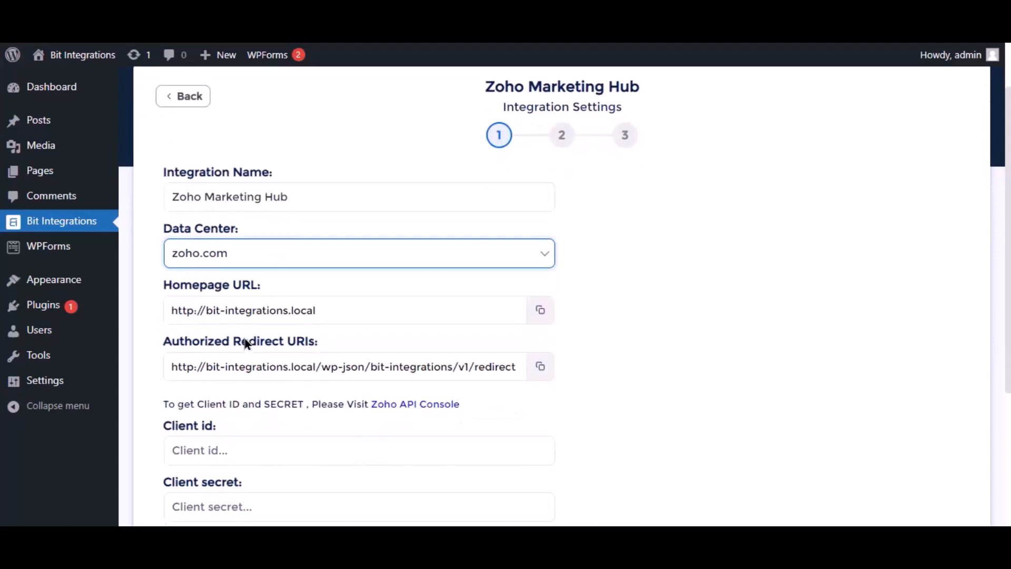
{"action": "scroll", "coordinate": [237, 395], "scroll_direction": "down", "scroll_amount": 3}
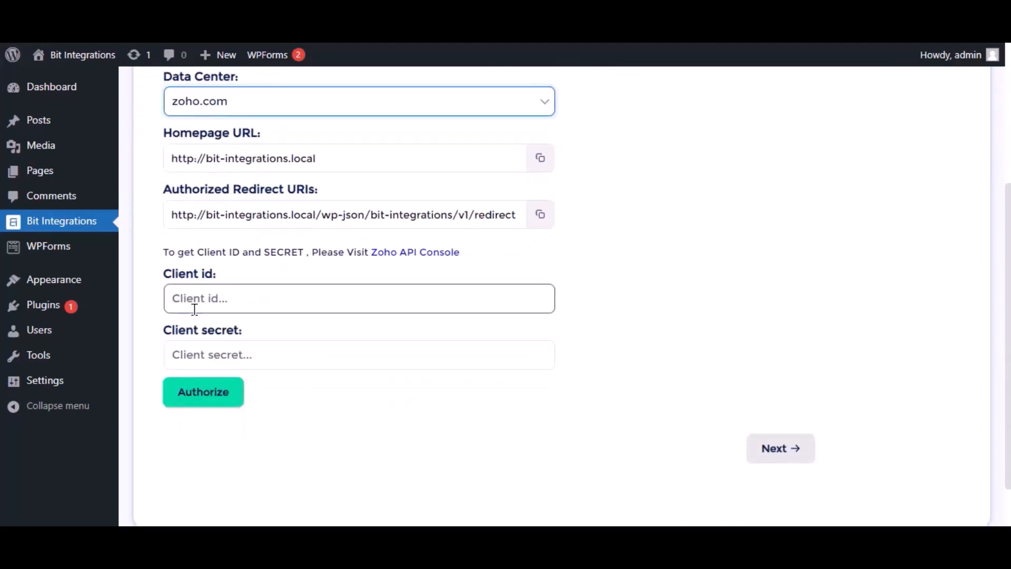
Step: In Zoho API Console, start a server-based application client named 'Bit Integrations'
{"action": "left_click", "coordinate": [387, 259]}
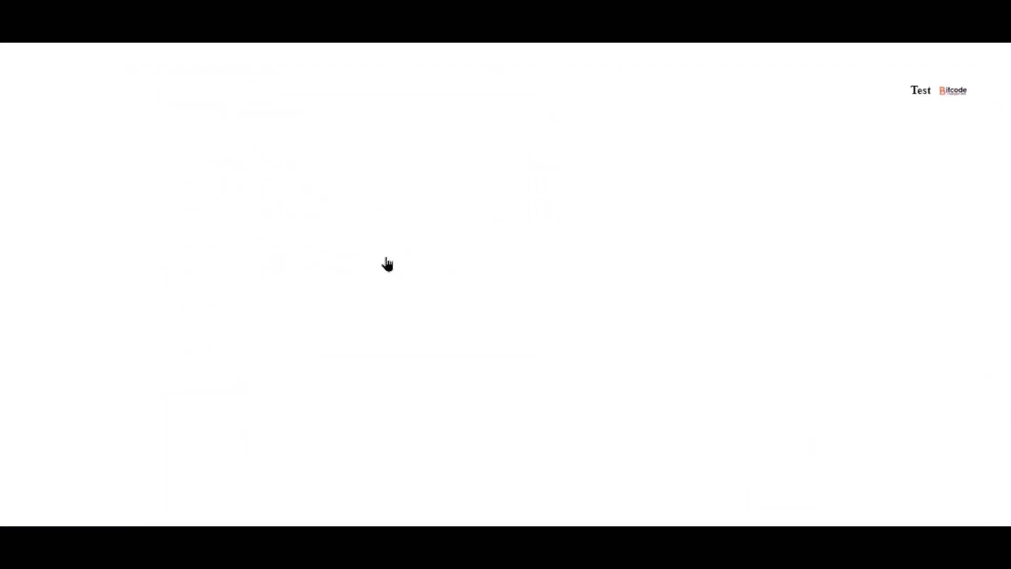
{"action": "left_click", "coordinate": [181, 343]}
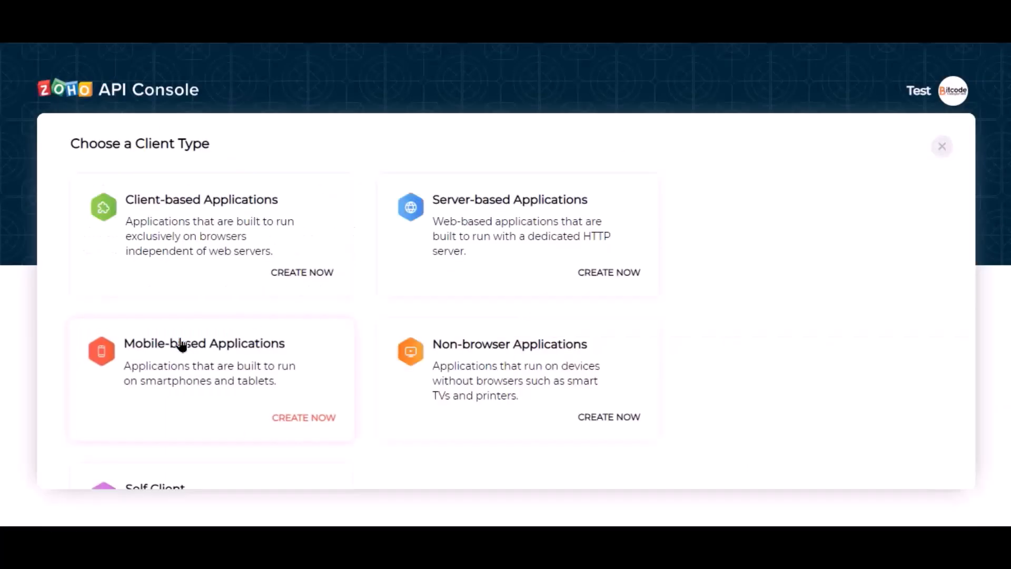
{"action": "left_click", "coordinate": [456, 254]}
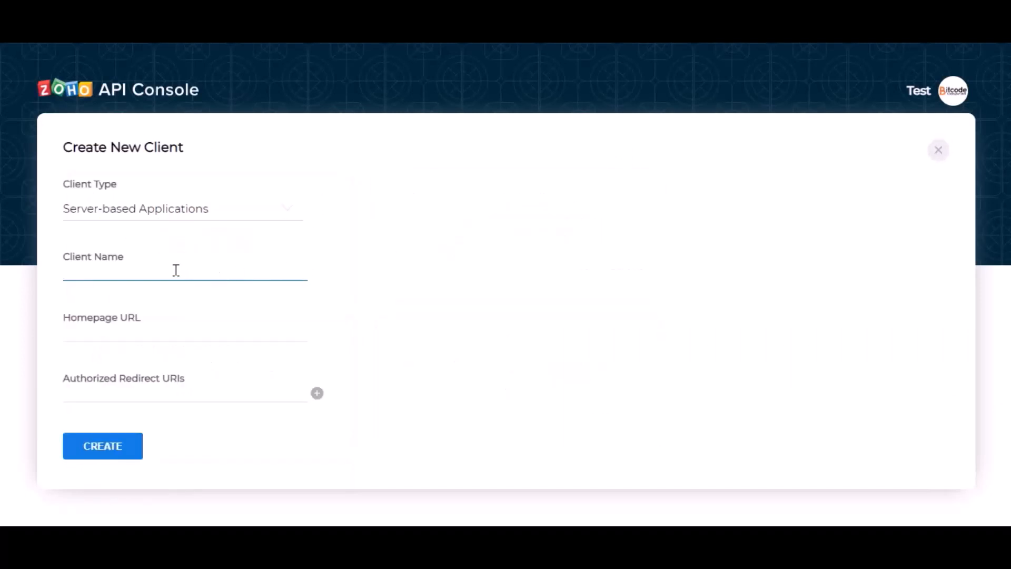
{"action": "type", "text": "Bit Integrations"}
Step: Copy the plugin's homepage URL and redirect URI into the client's Homepage URL and Redirect URI
{"action": "left_click", "coordinate": [150, 328]}
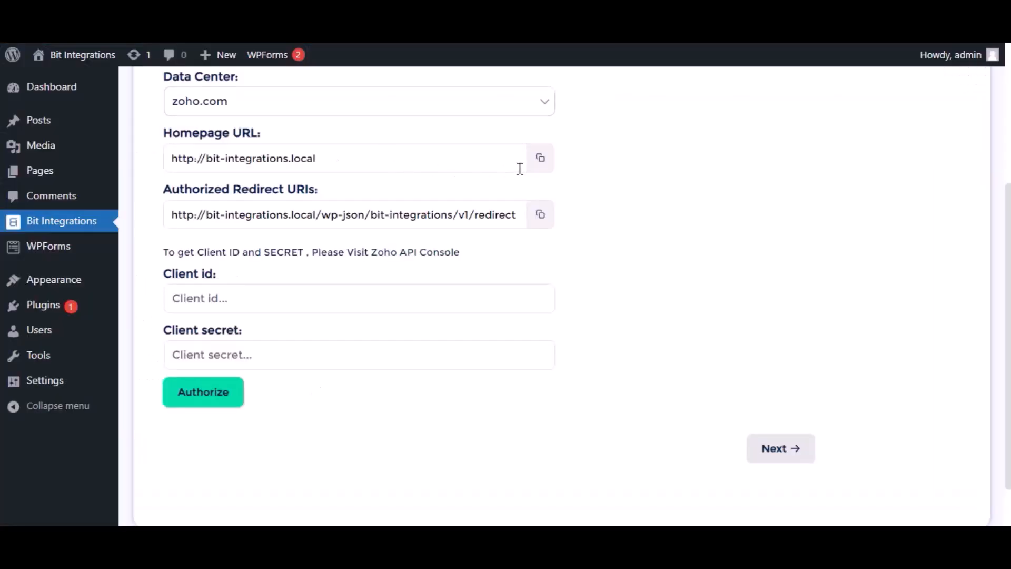
{"action": "left_click", "coordinate": [541, 160]}
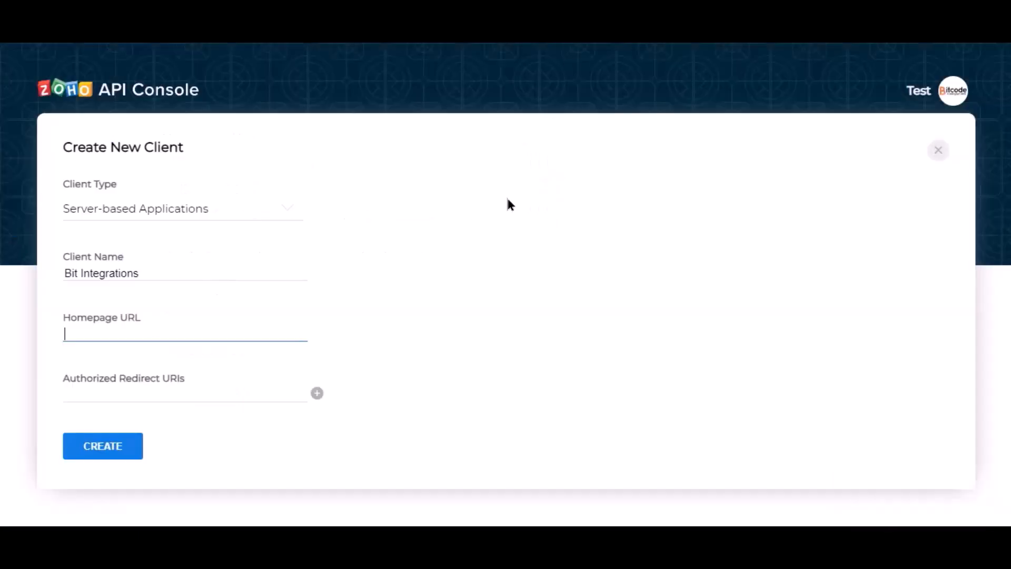
{"action": "key", "text": "ctrl+v"}
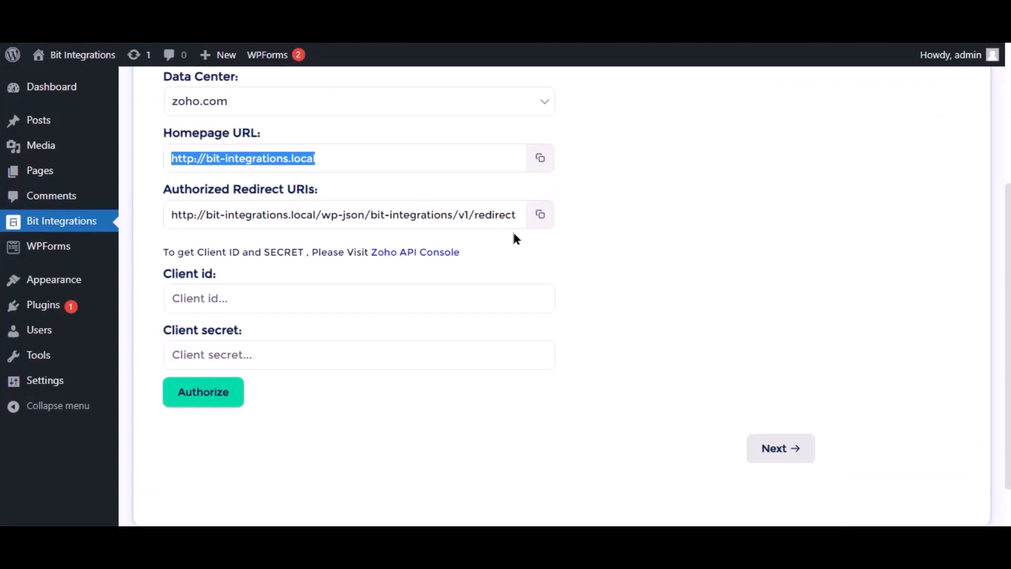
{"action": "left_click", "coordinate": [541, 216]}
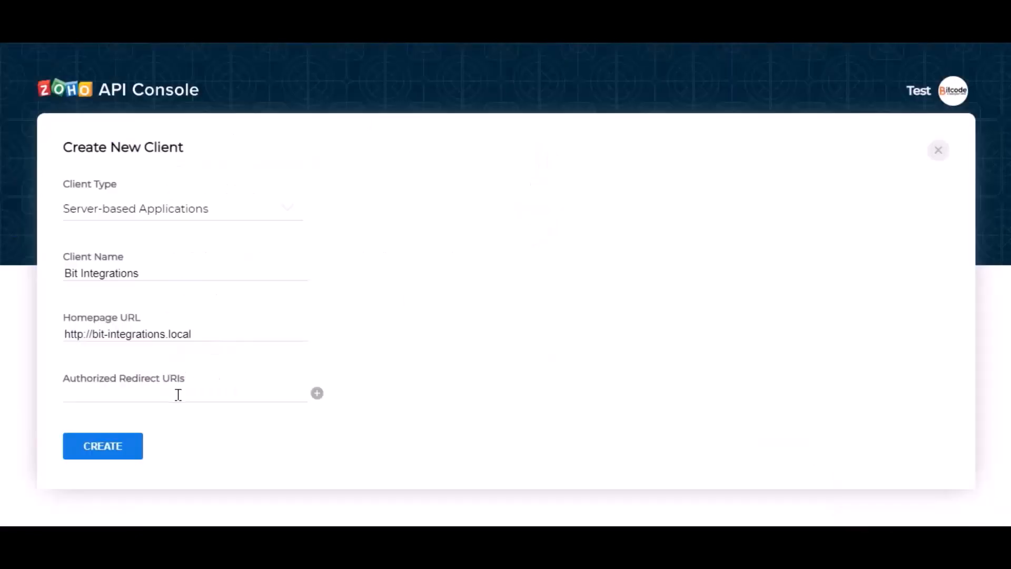
{"action": "left_click", "coordinate": [178, 394]}
{"action": "key", "text": "ctrl+v"}
{"action": "left_click", "coordinate": [245, 418]}
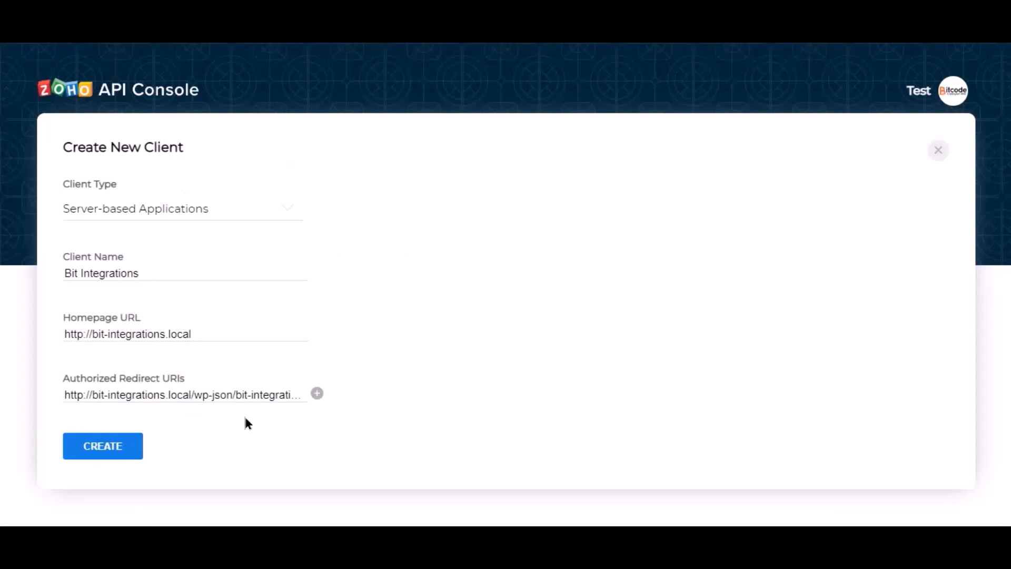
Step: Create the Zoho client and paste its Client ID into Bit Integrations
{"action": "left_click", "coordinate": [106, 450]}
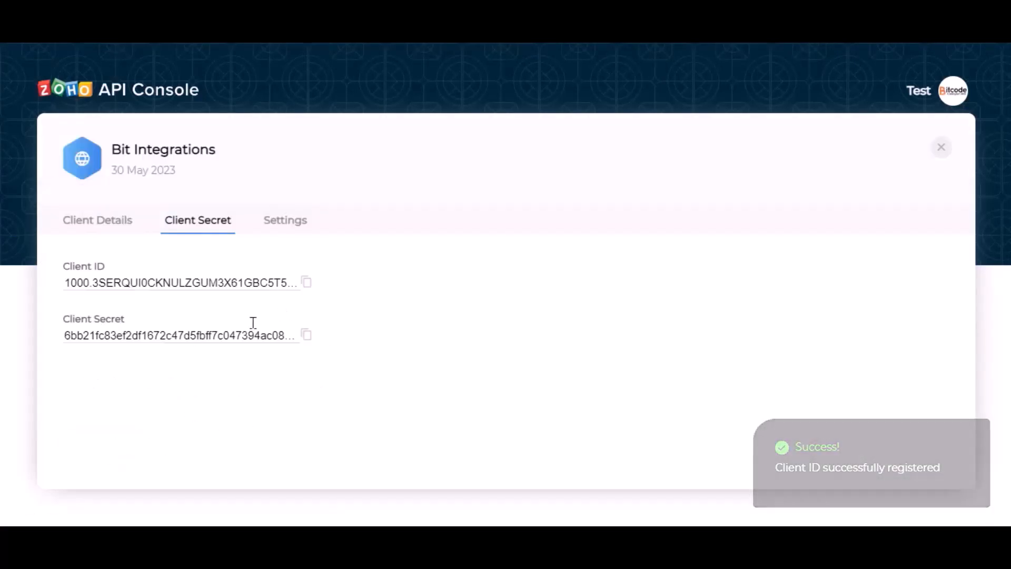
{"action": "left_click", "coordinate": [305, 287]}
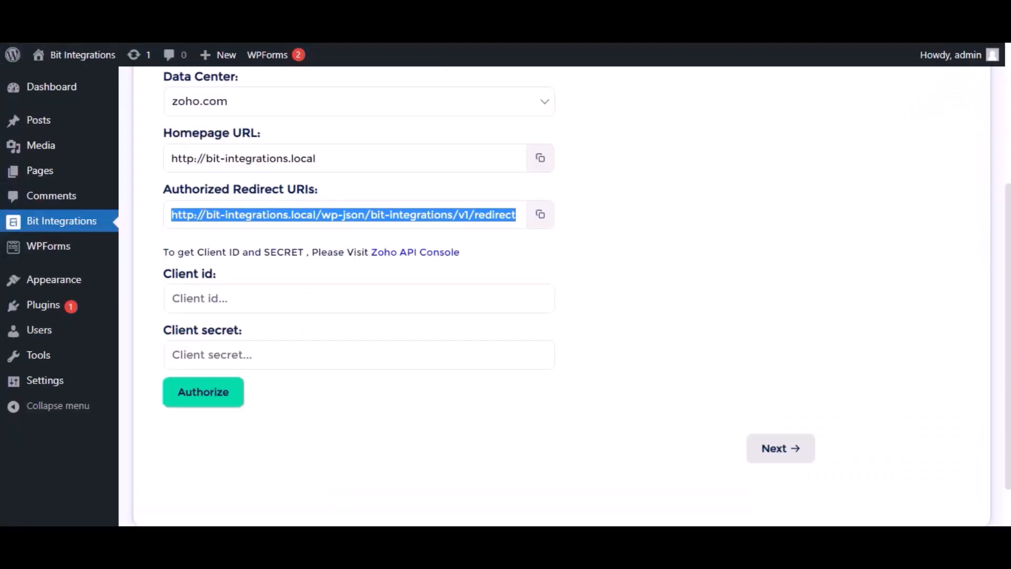
{"action": "left_click", "coordinate": [318, 293]}
{"action": "left_click", "coordinate": [315, 298]}
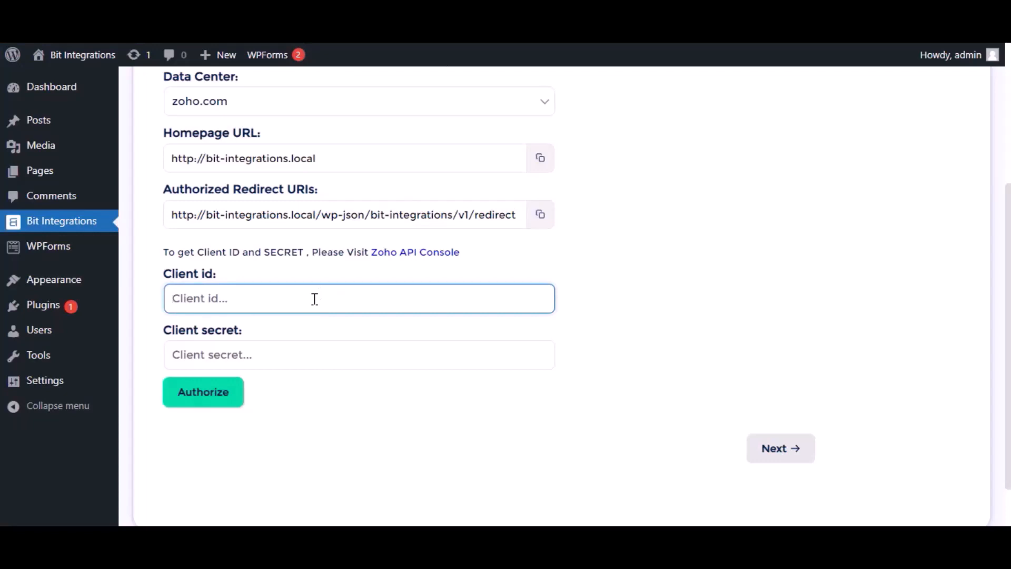
{"action": "key", "text": "ctrl+v"}
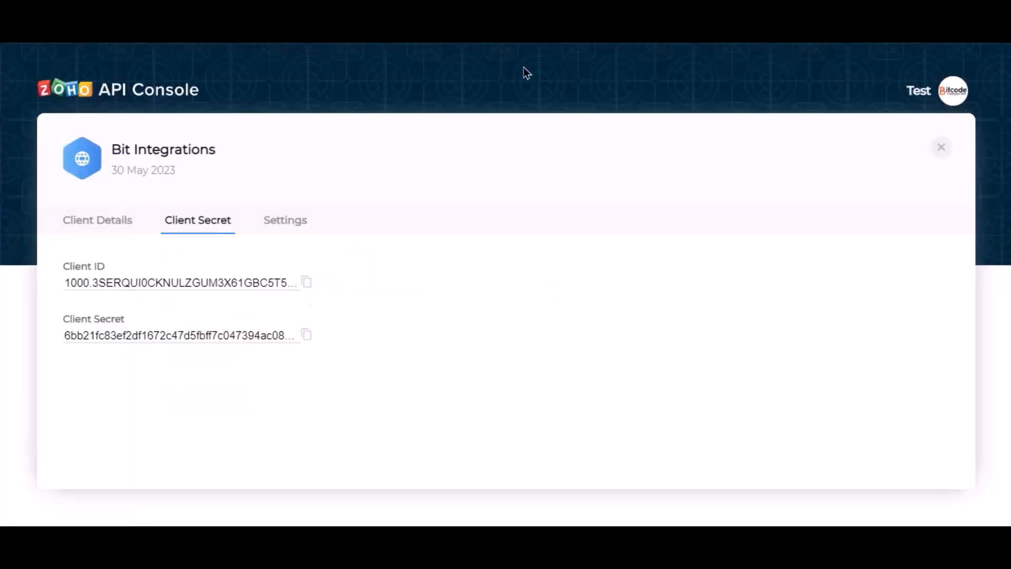
Step: Paste the Client Secret, then authorize and accept Zoho Marketing Automation access
{"action": "left_click", "coordinate": [305, 336]}
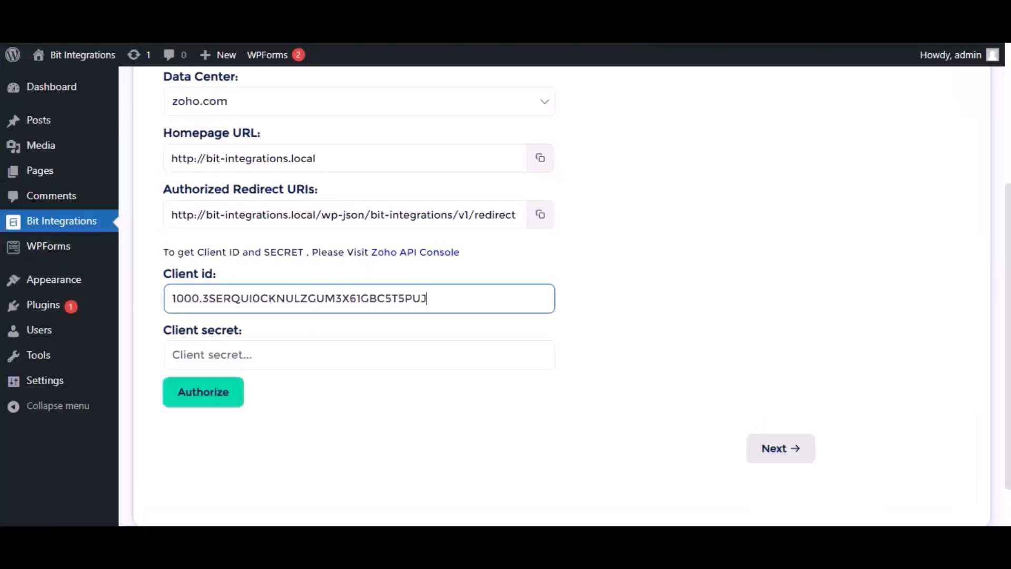
{"action": "left_click", "coordinate": [352, 361]}
{"action": "key", "text": "ctrl+v"}
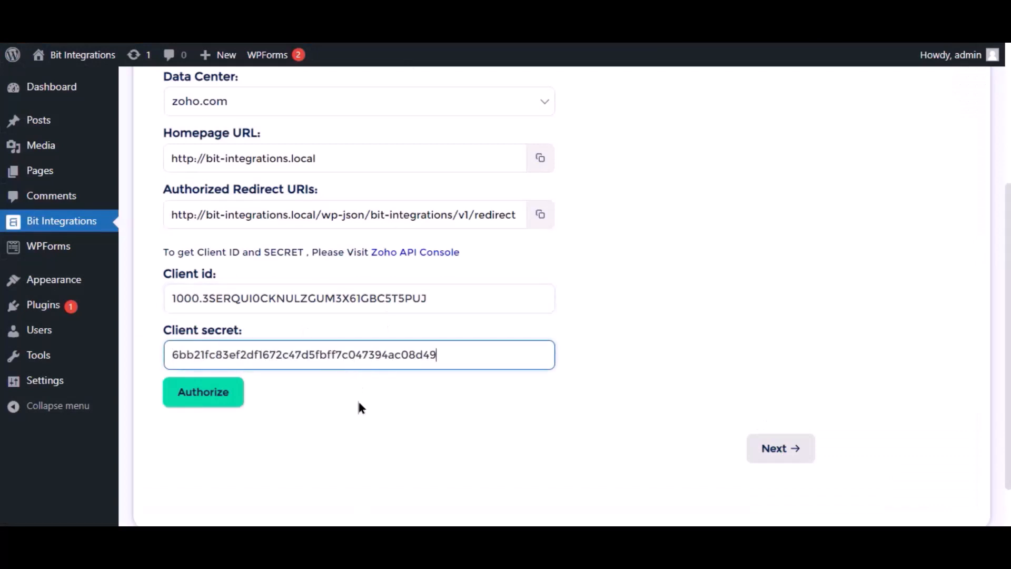
{"action": "left_click", "coordinate": [228, 394]}
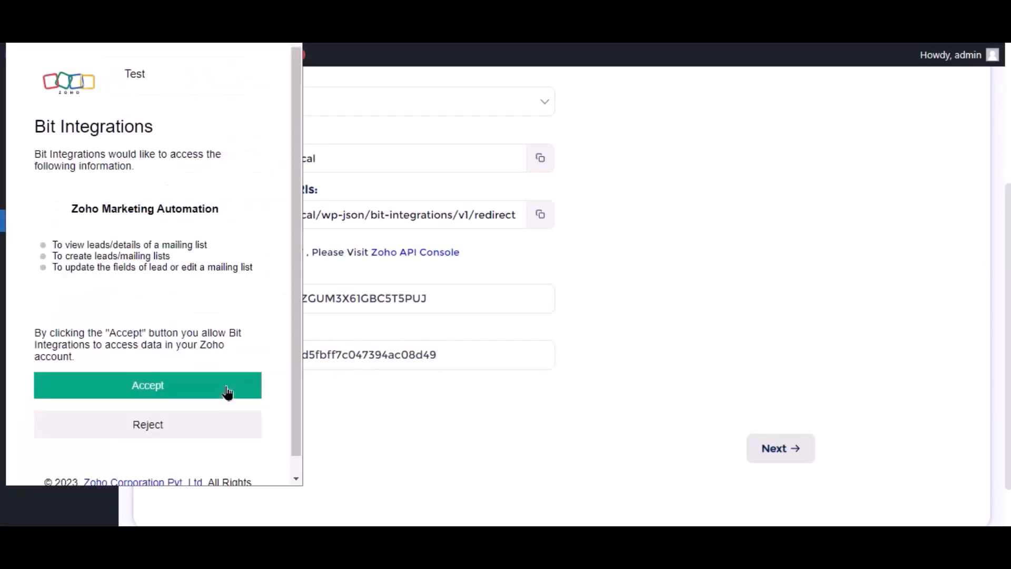
{"action": "left_click", "coordinate": [180, 390]}
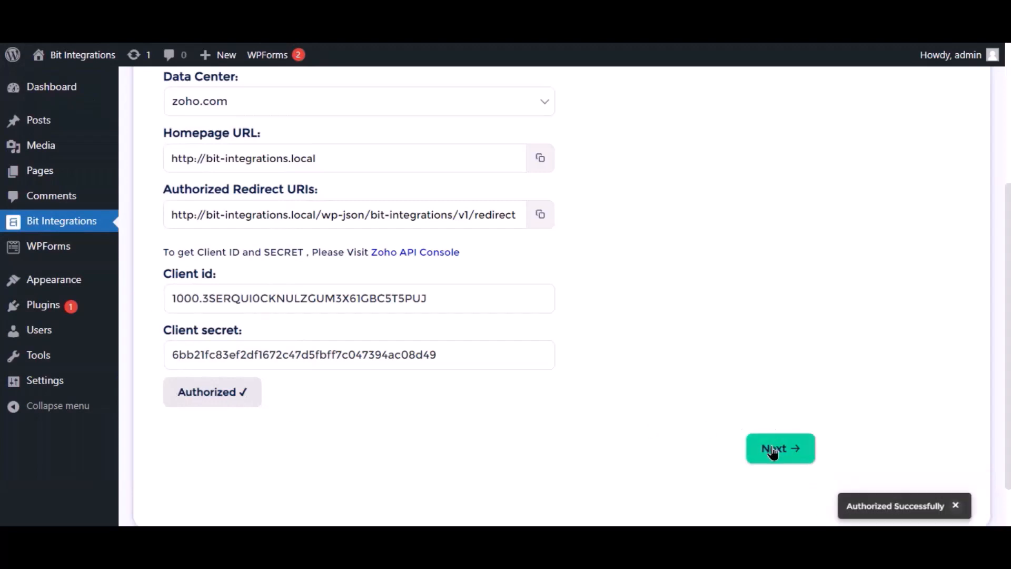
Step: Choose the Bit Integrations mailing list in Zoho Marketing Hub
{"action": "left_click", "coordinate": [772, 451]}
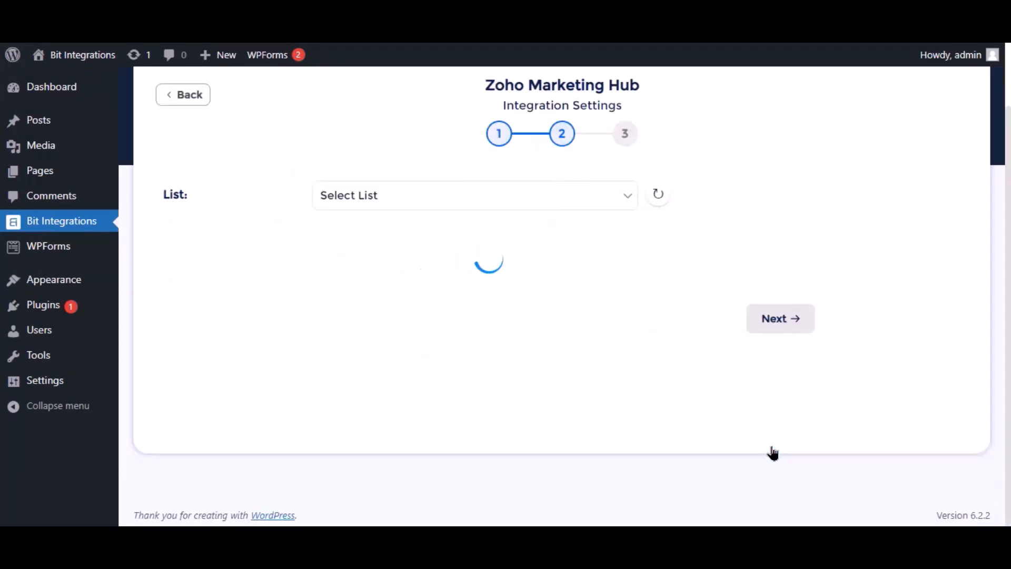
{"action": "left_click", "coordinate": [532, 196]}
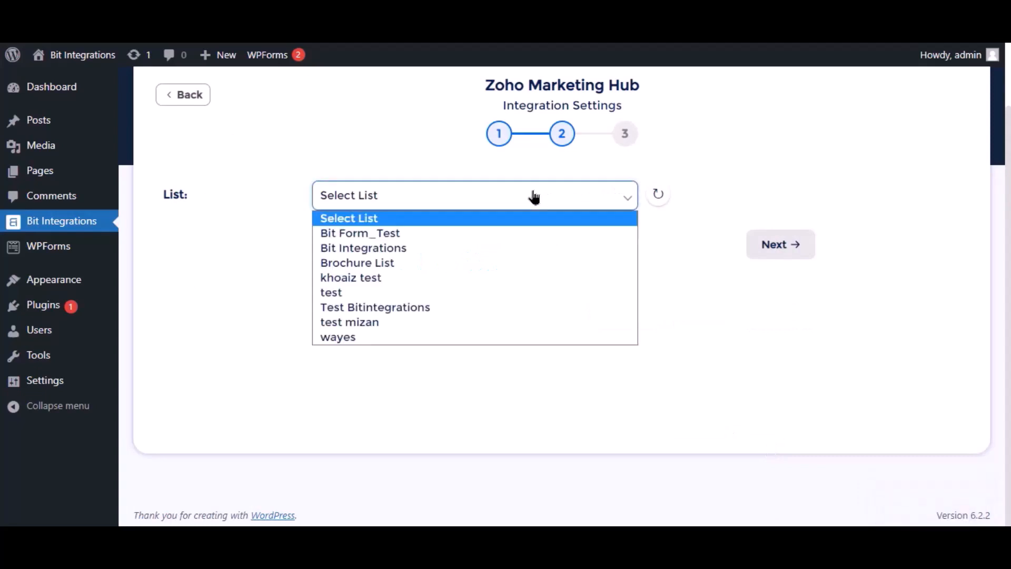
{"action": "left_click", "coordinate": [361, 249]}
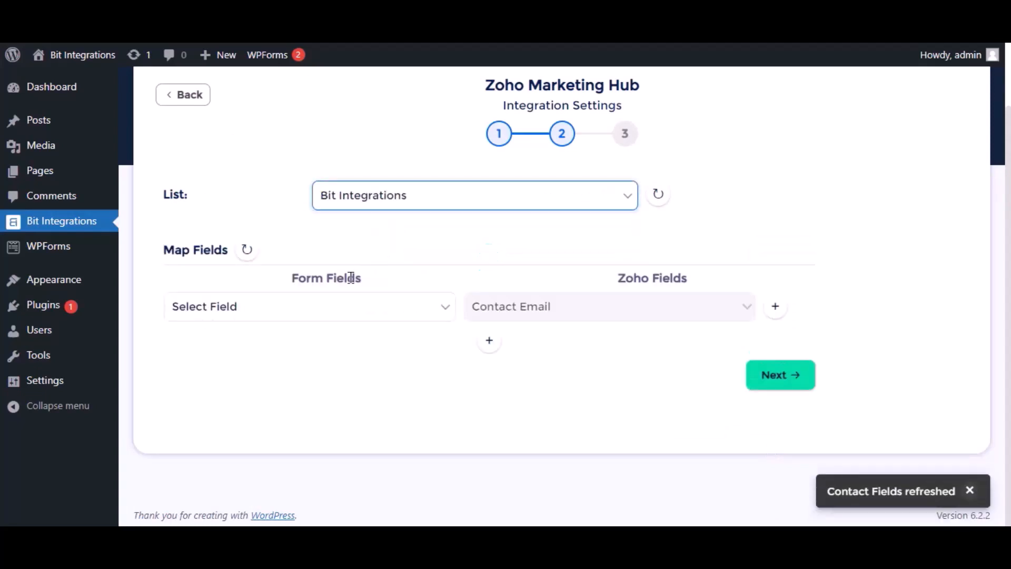
Step: Map Email to Contact Email, Name to Last Name, and Phone to Phone
{"action": "left_click", "coordinate": [406, 314]}
{"action": "left_click", "coordinate": [219, 374]}
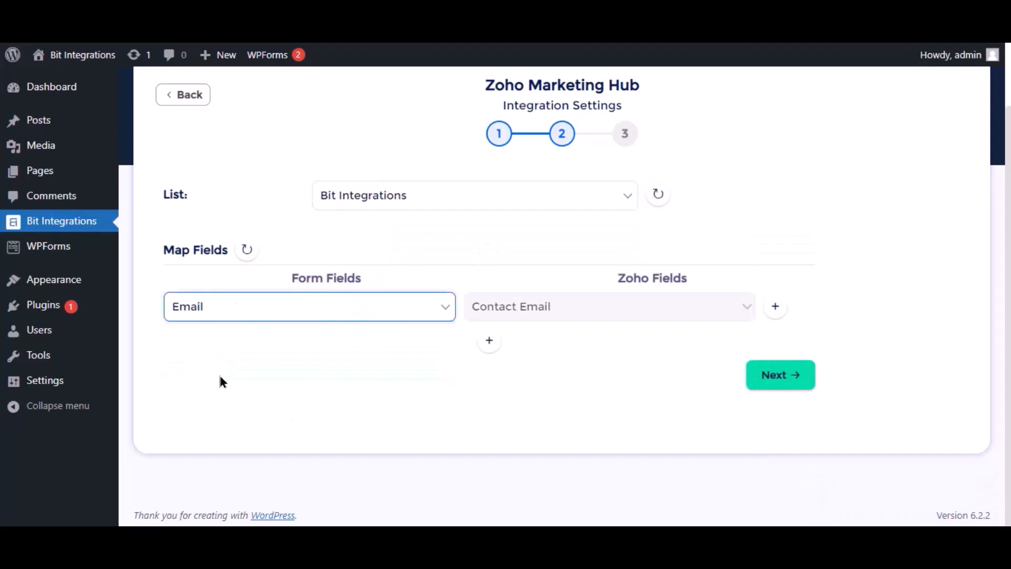
{"action": "left_click", "coordinate": [488, 341]}
{"action": "left_click", "coordinate": [287, 350]}
{"action": "left_click", "coordinate": [289, 399]}
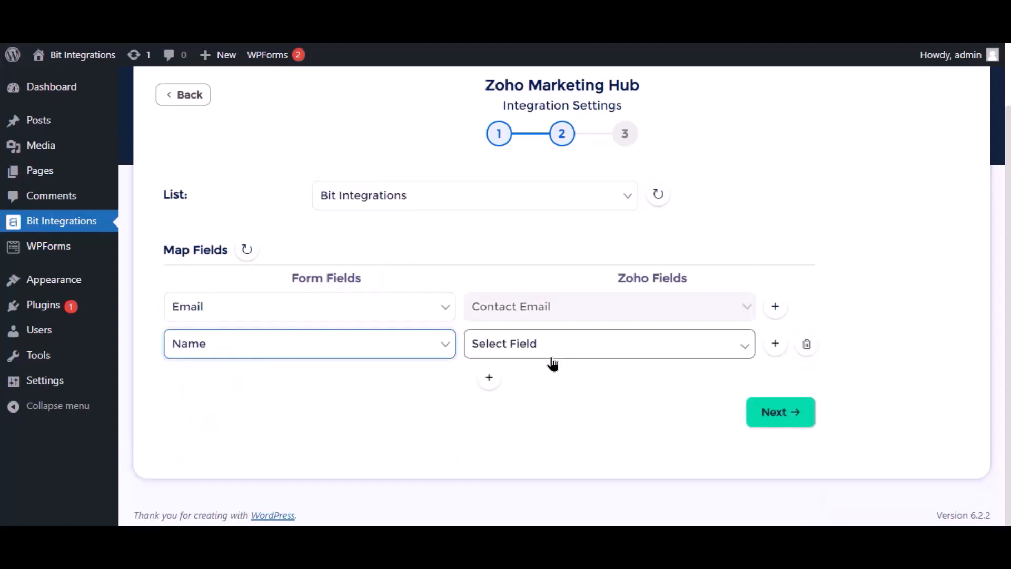
{"action": "left_click", "coordinate": [551, 360]}
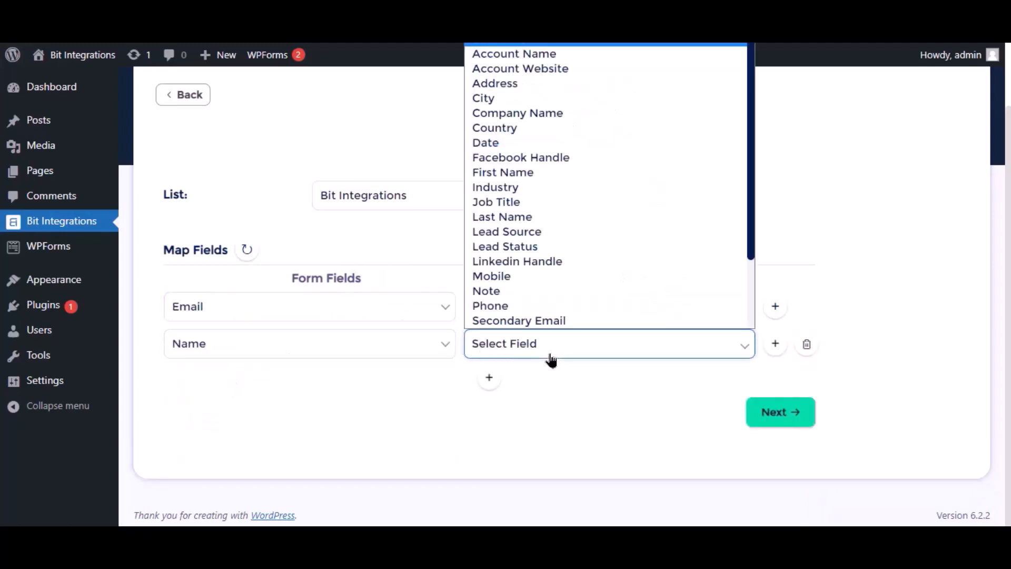
{"action": "left_click", "coordinate": [506, 220]}
{"action": "left_click", "coordinate": [487, 378]}
{"action": "left_click", "coordinate": [286, 389]}
{"action": "left_click", "coordinate": [225, 463]}
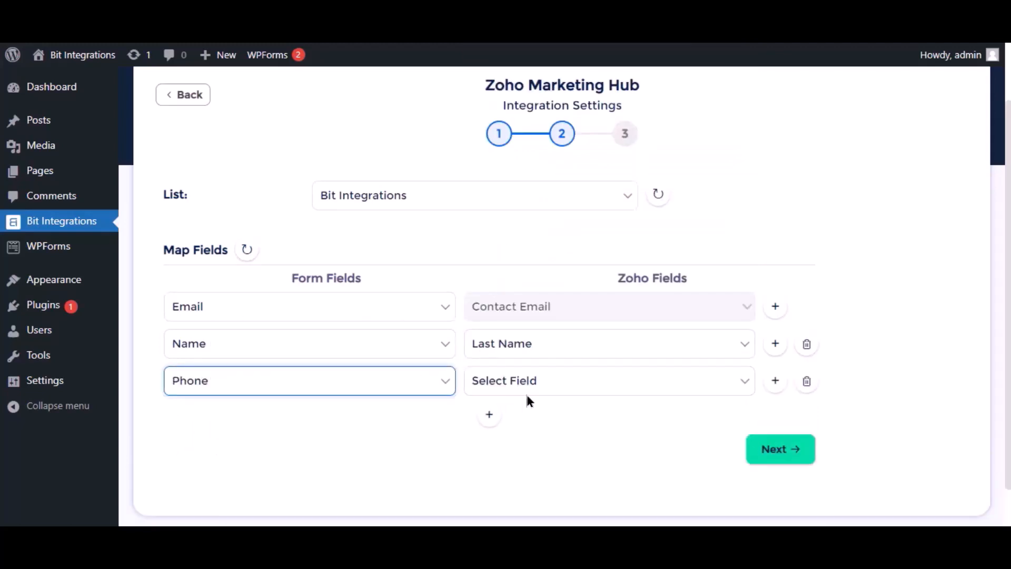
{"action": "left_click", "coordinate": [526, 385]}
{"action": "left_click", "coordinate": [517, 344]}
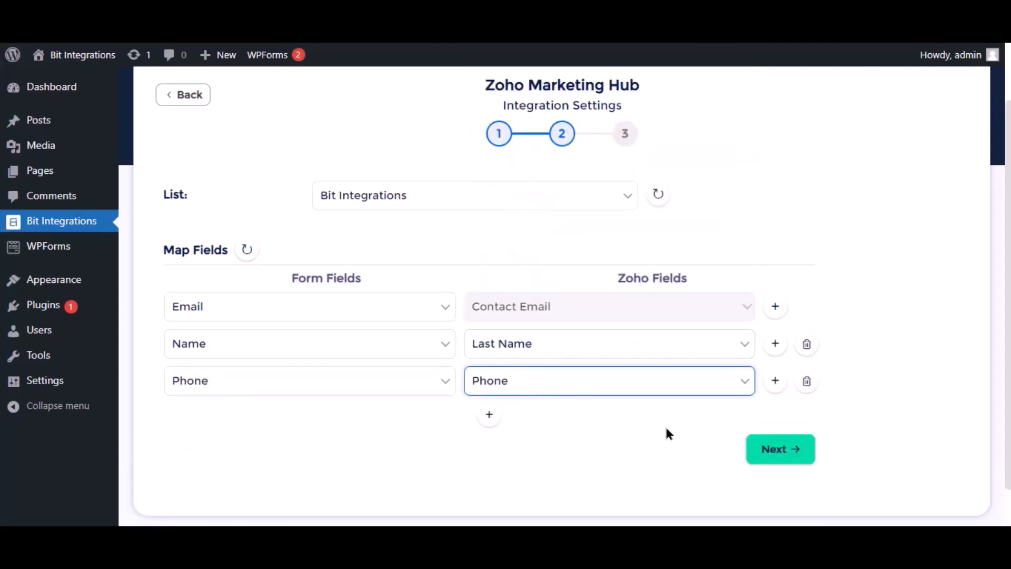
Step: Proceed to the final step and finish and save the integration
{"action": "scroll", "coordinate": [667, 433], "scroll_direction": "down", "scroll_amount": 2}
{"action": "left_click", "coordinate": [770, 408]}
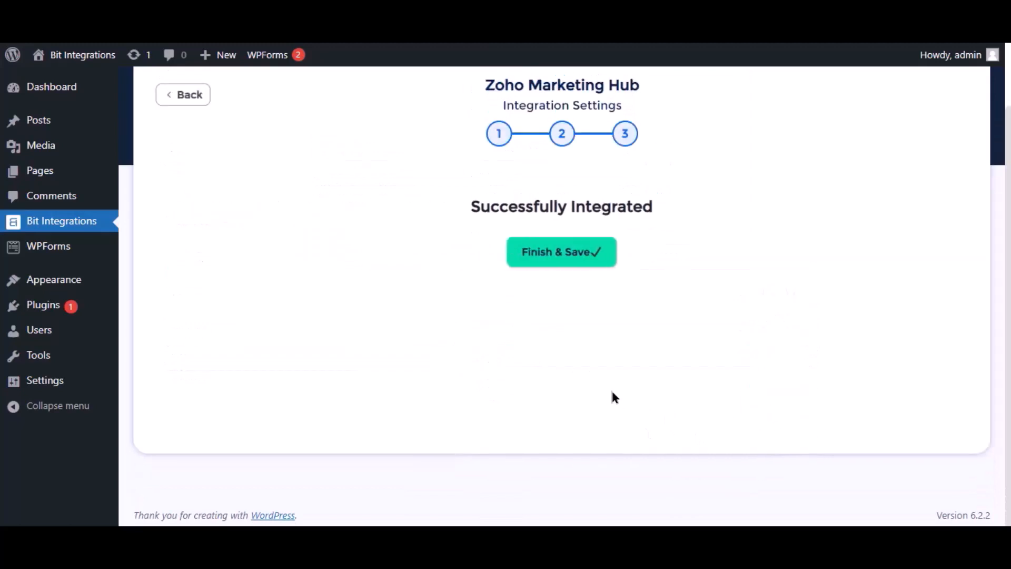
{"action": "left_click", "coordinate": [551, 265]}
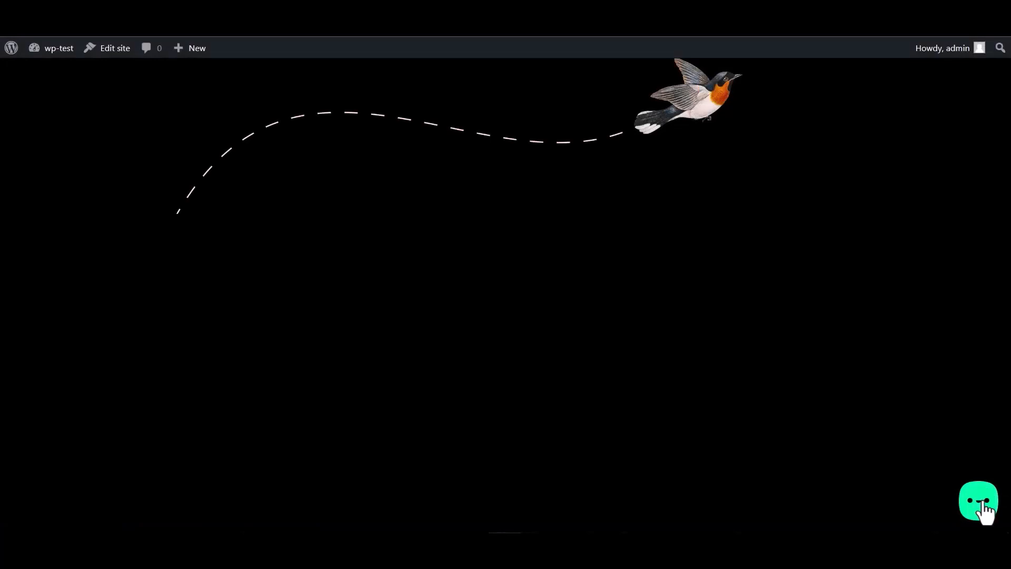
Step: Via the Bit Assist widget, submit the Bit Integrations form with name 'Bit Integrations', a test e-mail and phone number
{"action": "left_click", "coordinate": [983, 501]}
{"action": "left_click", "coordinate": [917, 451]}
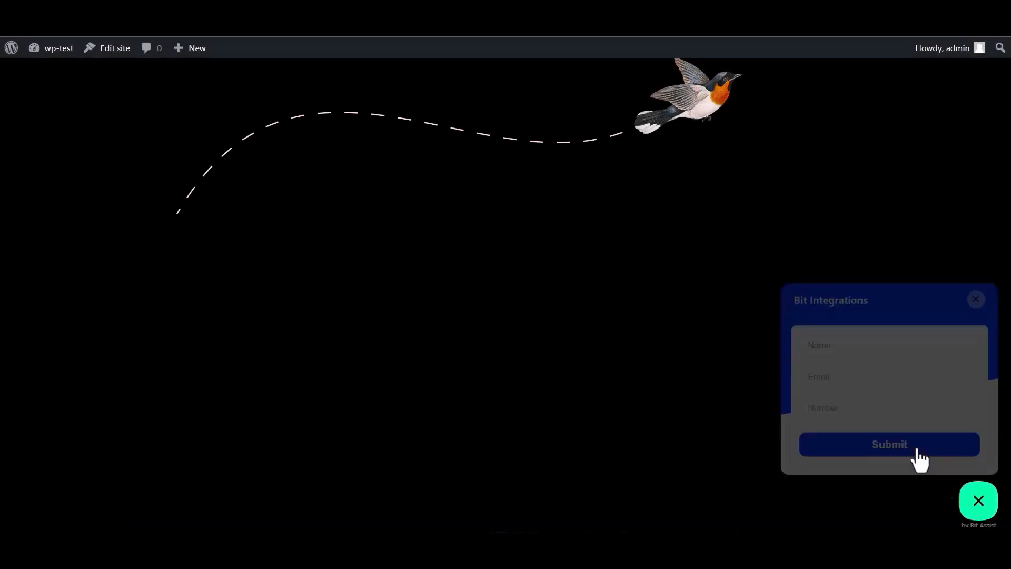
{"action": "left_click", "coordinate": [840, 345]}
{"action": "type", "text": "Bit Integrations"}
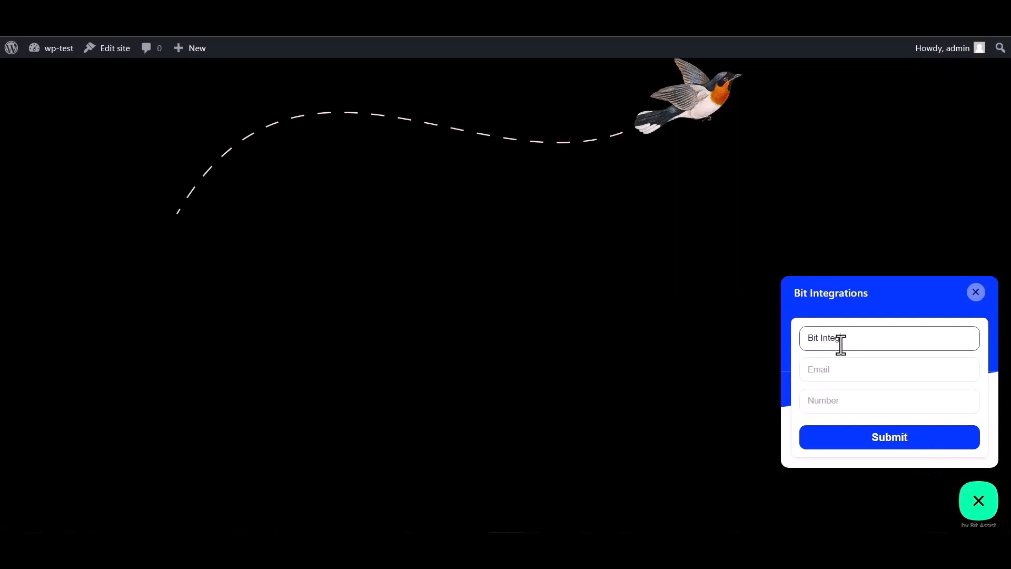
{"action": "left_click", "coordinate": [849, 367]}
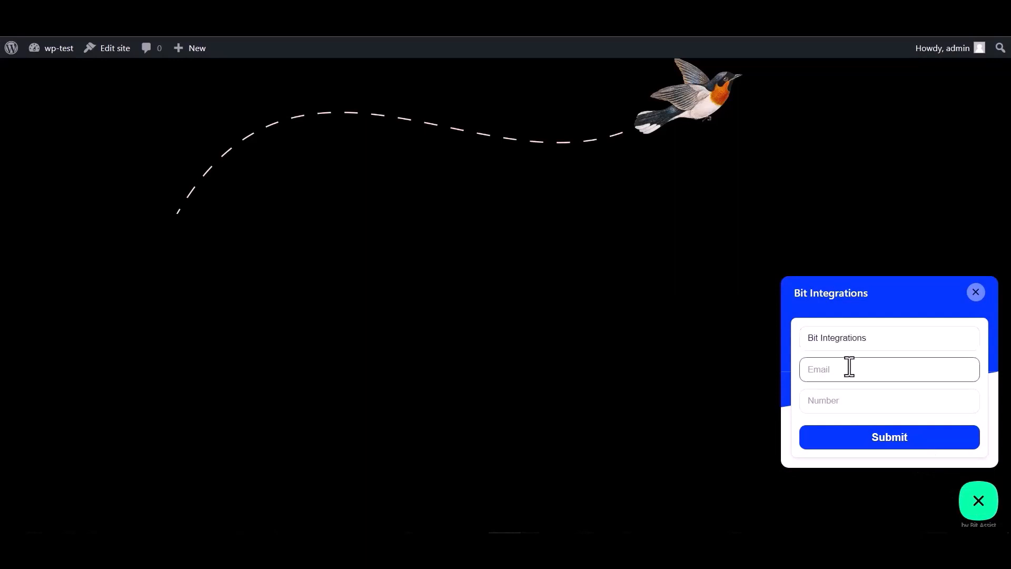
{"action": "left_click", "coordinate": [834, 396]}
{"action": "type", "text": "444555666"}
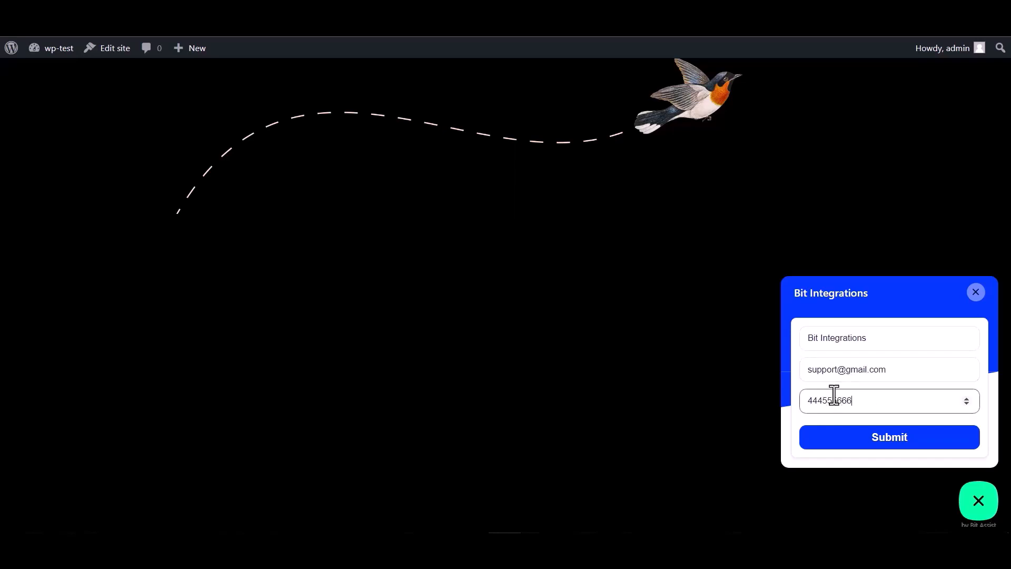
{"action": "left_click", "coordinate": [893, 448]}
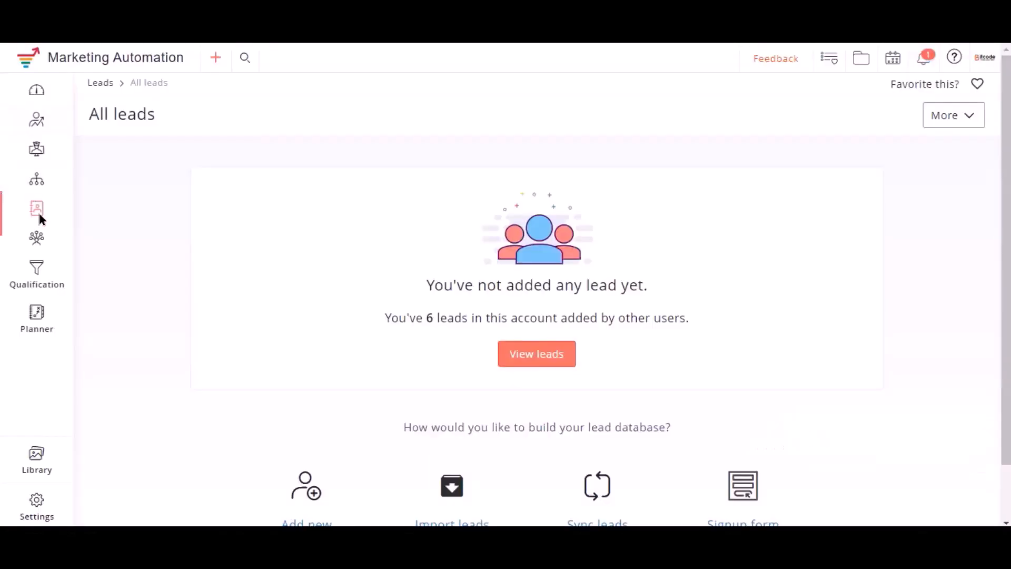
Step: Open the Bit Integrations list from Manage lists and view its Leads tab with the new test lead
{"action": "mouse_move", "coordinate": [36, 208]}
{"action": "left_click", "coordinate": [115, 247]}
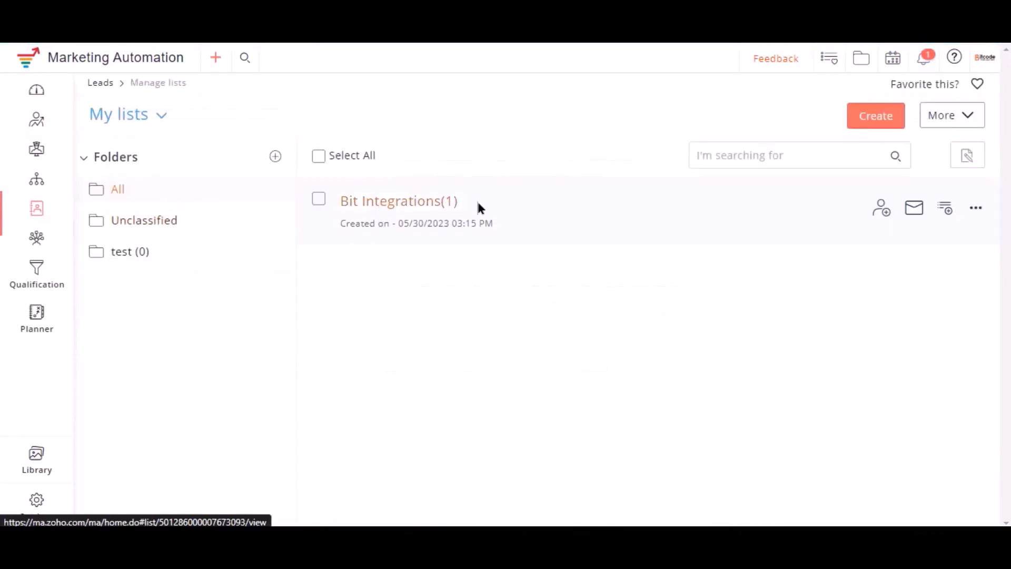
{"action": "left_click", "coordinate": [407, 207]}
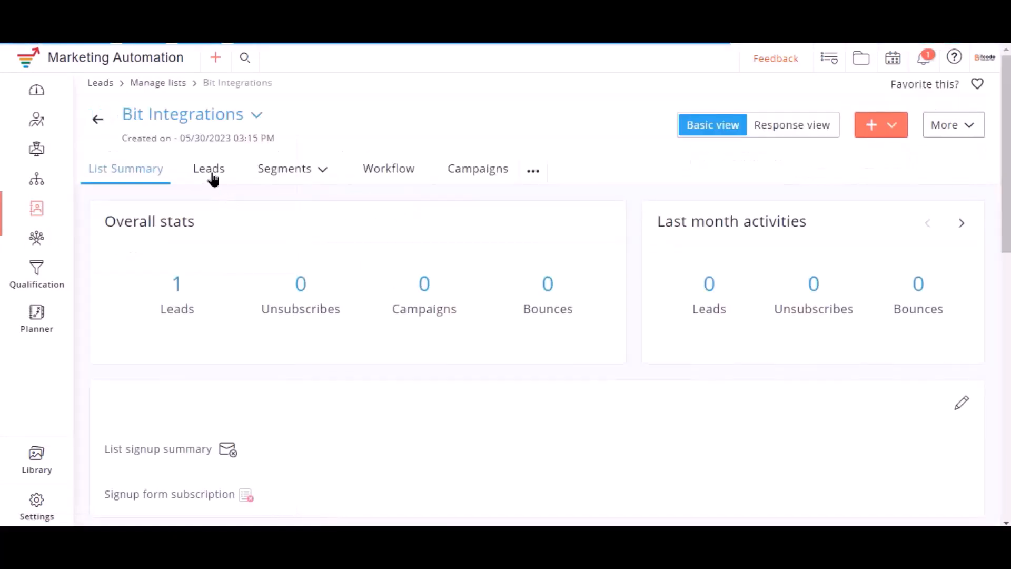
{"action": "left_click", "coordinate": [210, 177]}
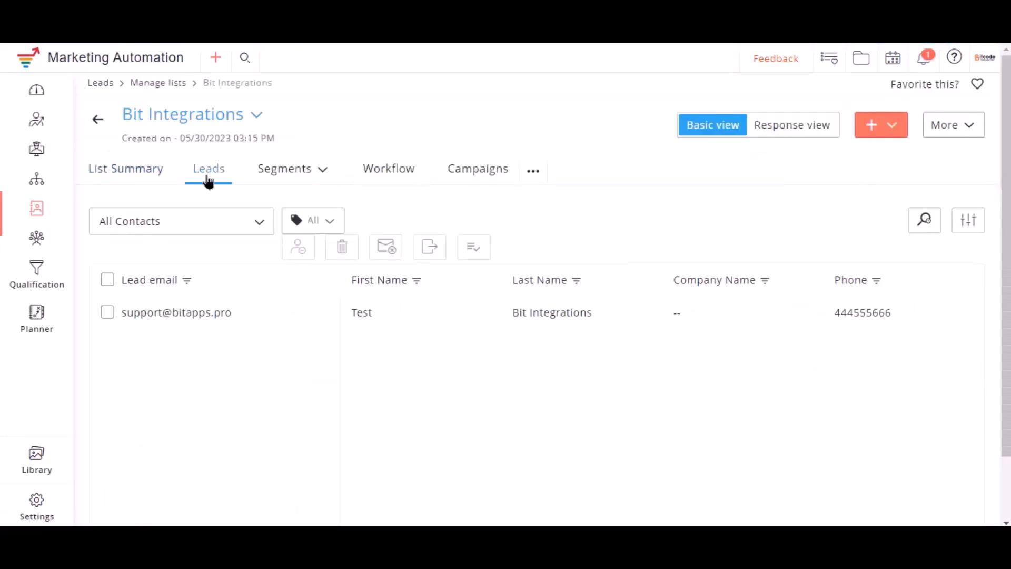